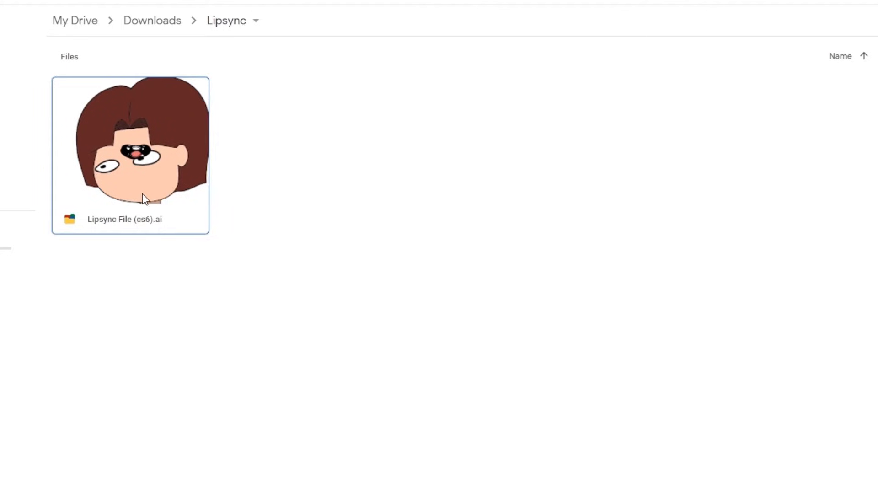
Step: Save Lipsync File (cs6).ai to the computer using its Download option in Google Drive
right_click(144, 199)
click(208, 456)
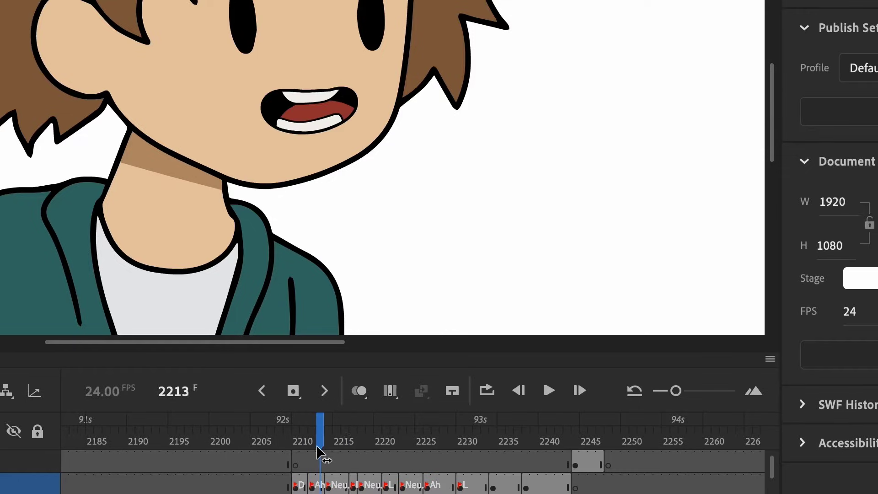
Step: Scrub the finished example's timeline to preview the lip-sync around frame 2213
mouse_move(319, 452)
mouse_down()
mouse_move(333, 455)
mouse_move(299, 455)
mouse_move(320, 455)
mouse_up()
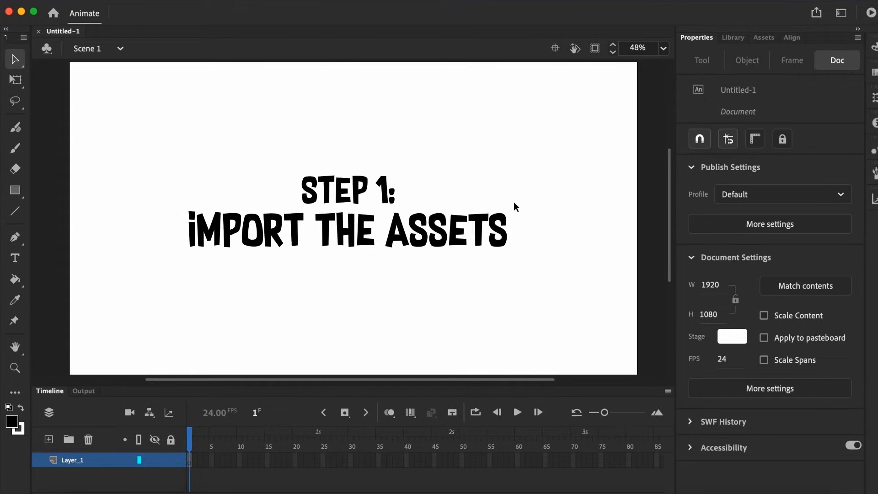
Step: Import Lipsync File.ai from the Demo folder to the stage, keeping its layers as Animate layers
click(84, 0)
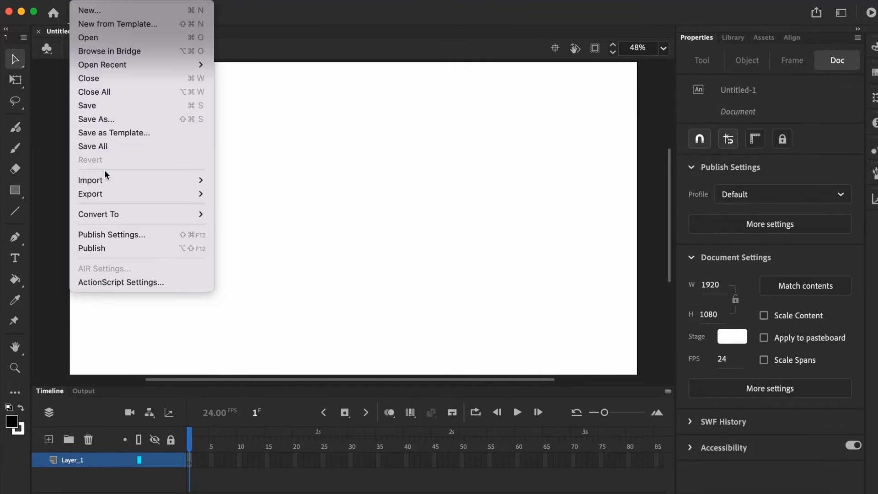
mouse_move(105, 179)
click(233, 181)
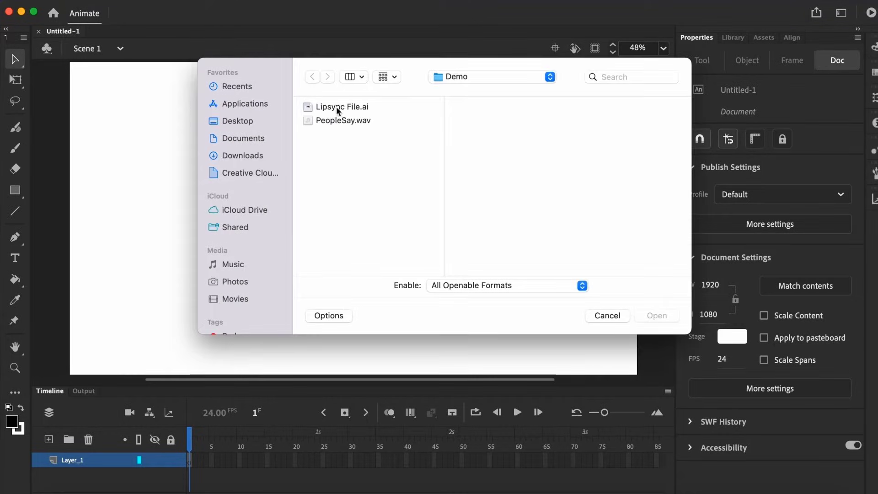
click(346, 110)
key(Return)
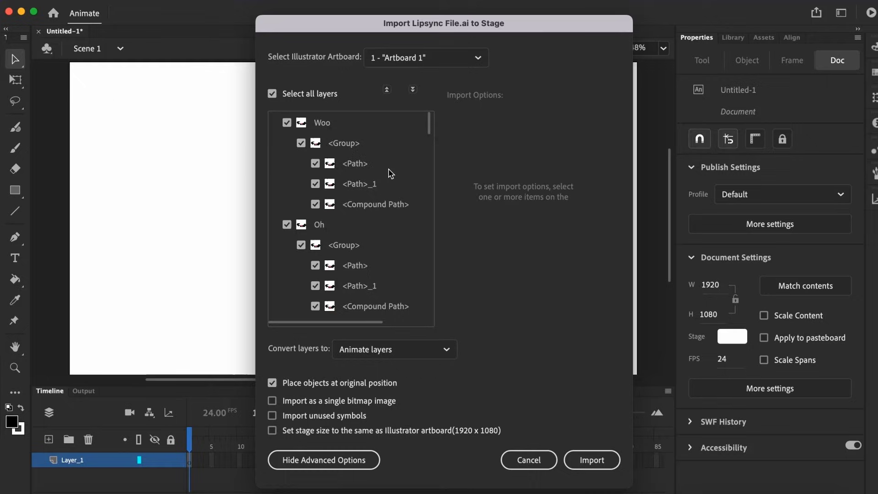
scroll(383, 144, down, 5)
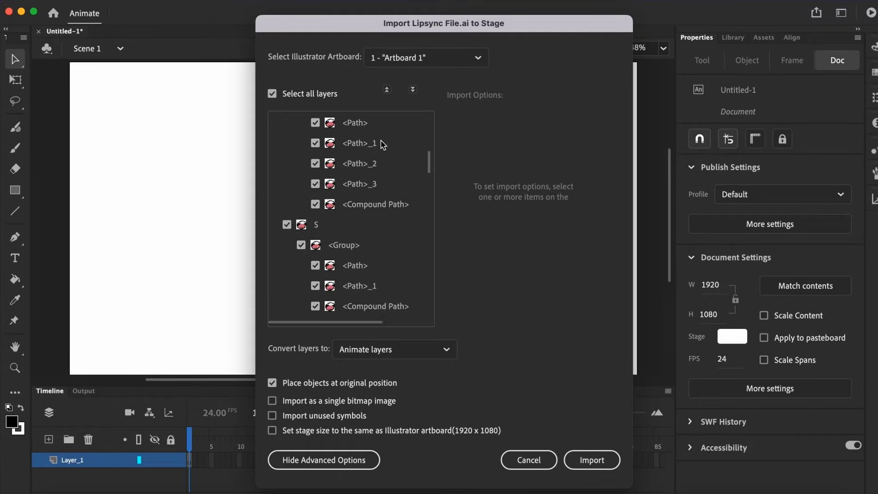
scroll(383, 144, down, 10)
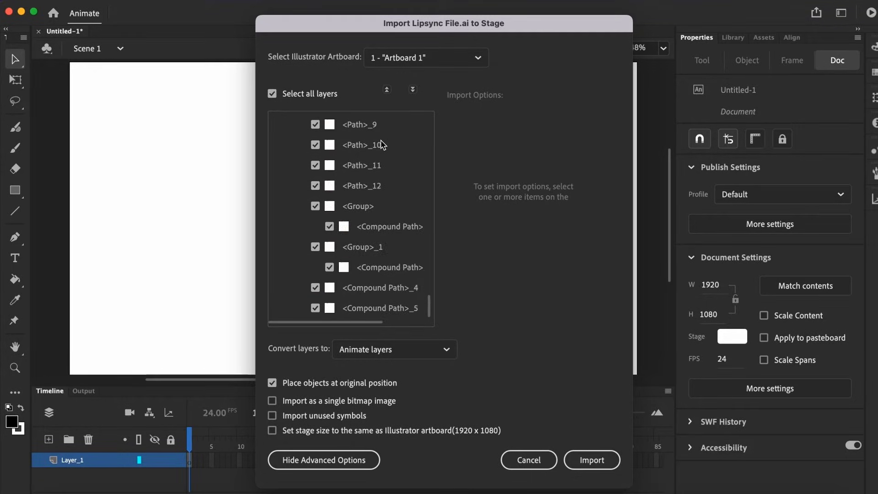
scroll(383, 145, up, 15)
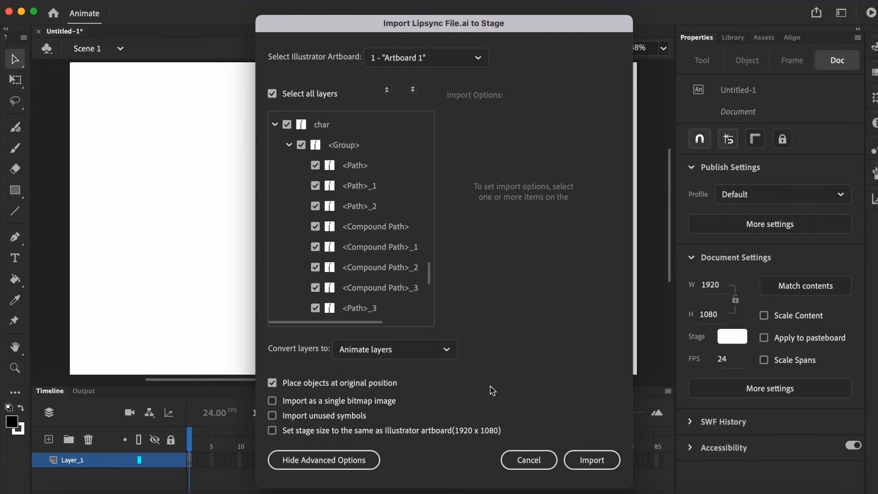
click(591, 460)
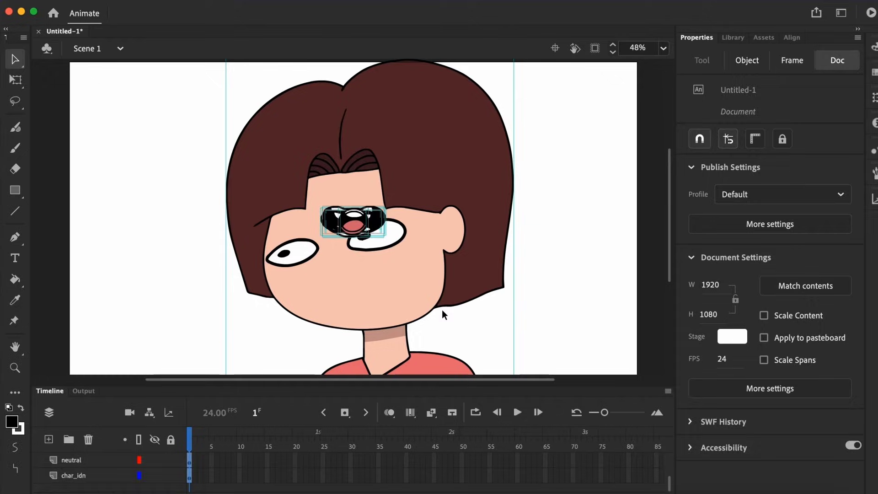
Step: Lock the char_idn layer, clear the stage selection, and select frame 1 of the neutral layer
click(114, 476)
click(170, 475)
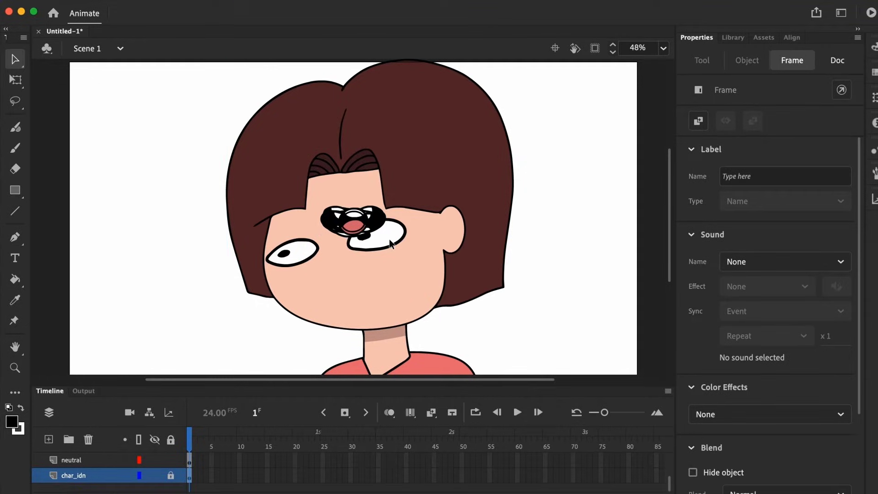
drag(448, 203, 448, 205)
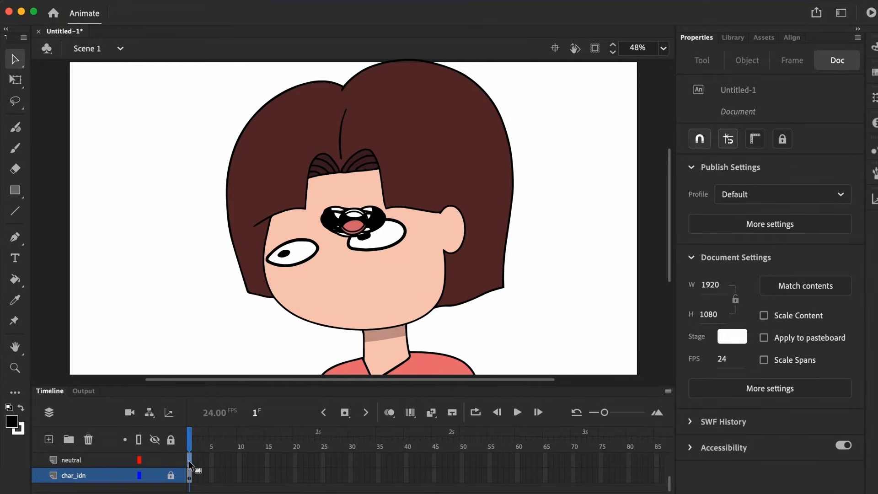
click(188, 460)
scroll(189, 460, up, 3)
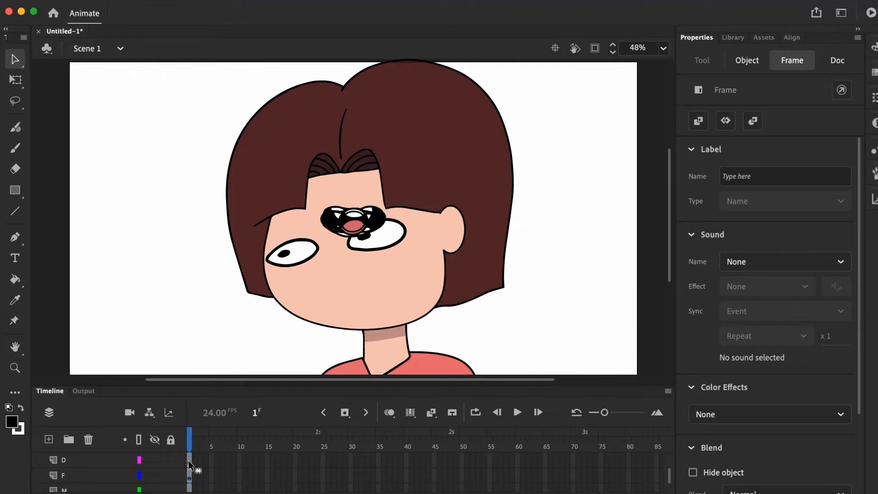
scroll(188, 460, down, 3)
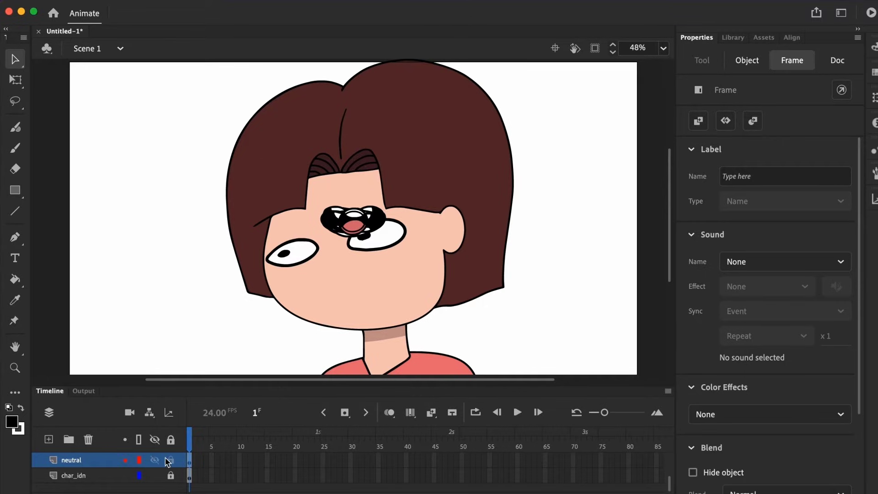
Step: Cut the keyframes of all the mouth layers out of the main timeline
scroll(192, 464, up, 3)
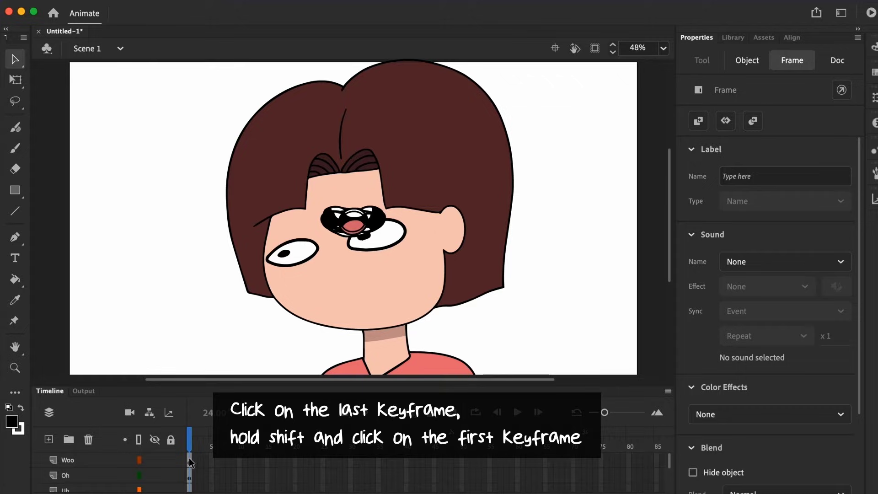
shift+click(191, 462)
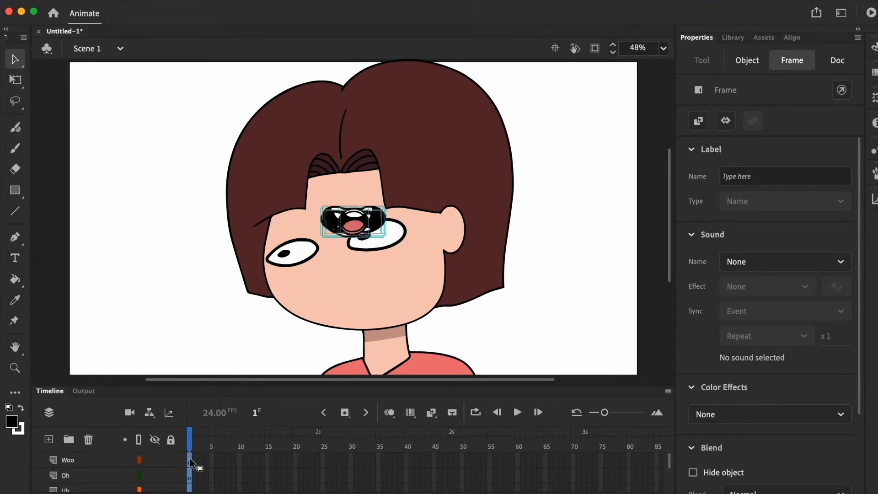
right_click(191, 463)
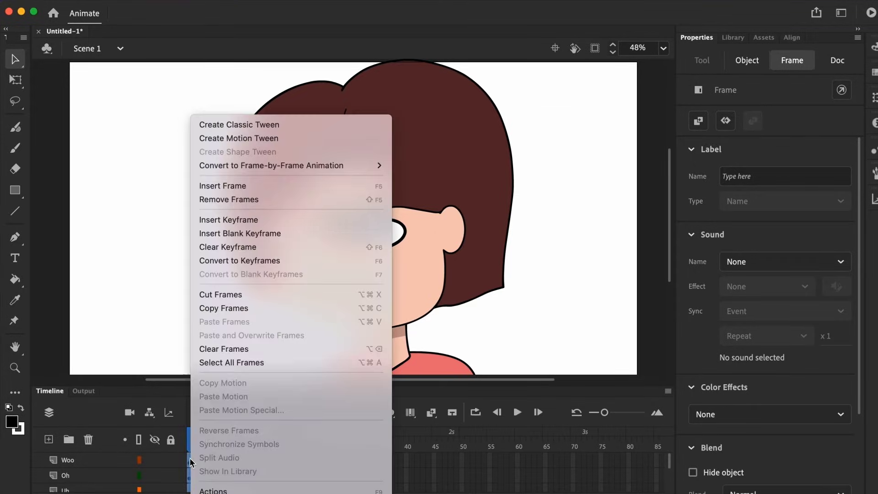
click(234, 295)
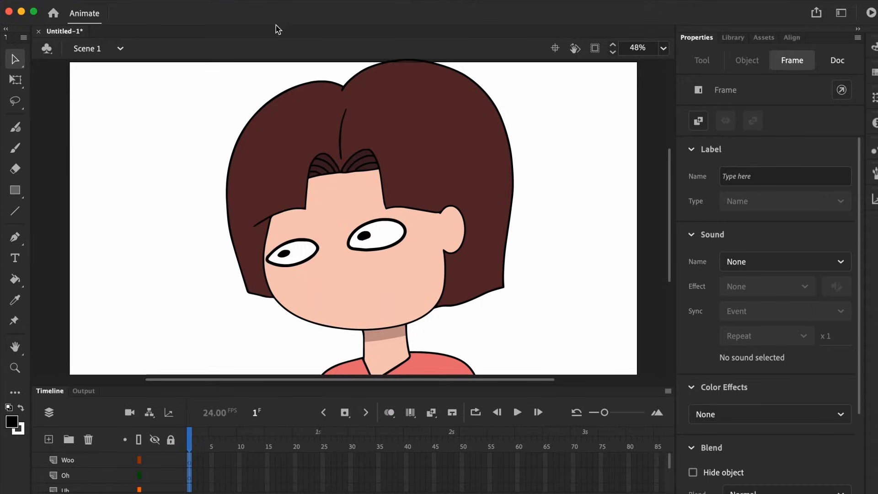
Step: Create a new Graphic symbol named whatever
click(172, 0)
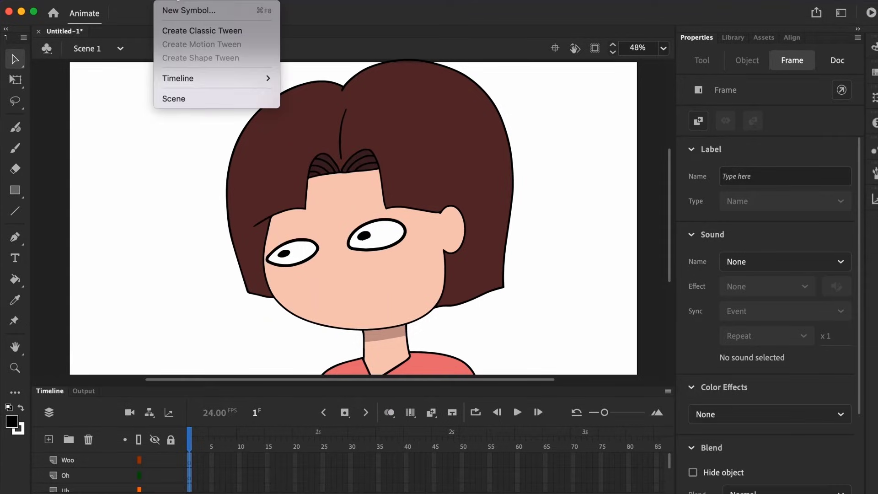
click(181, 12)
text(whatever)
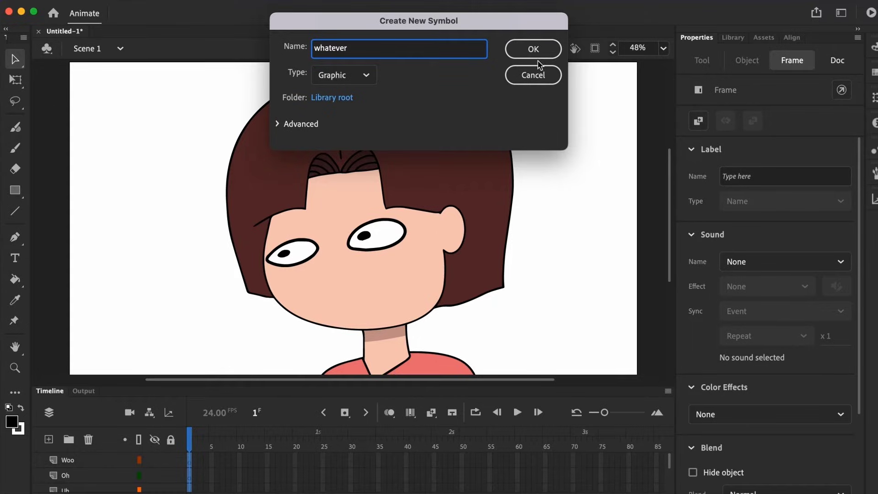
click(532, 52)
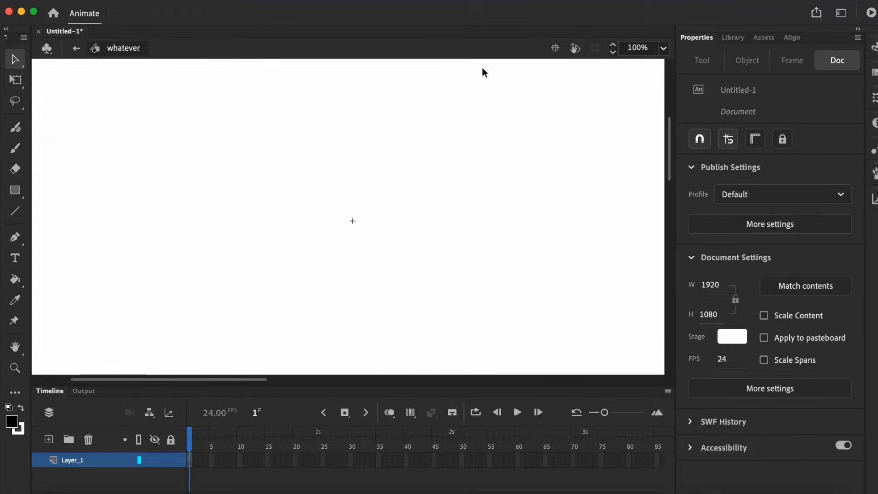
Step: Paste the cut mouth frames into frame 1 of the whatever symbol
click(188, 459)
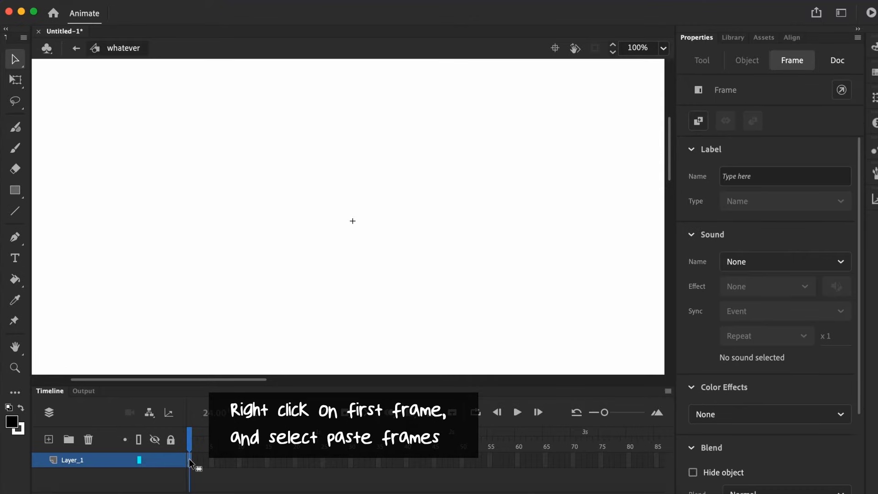
right_click(189, 460)
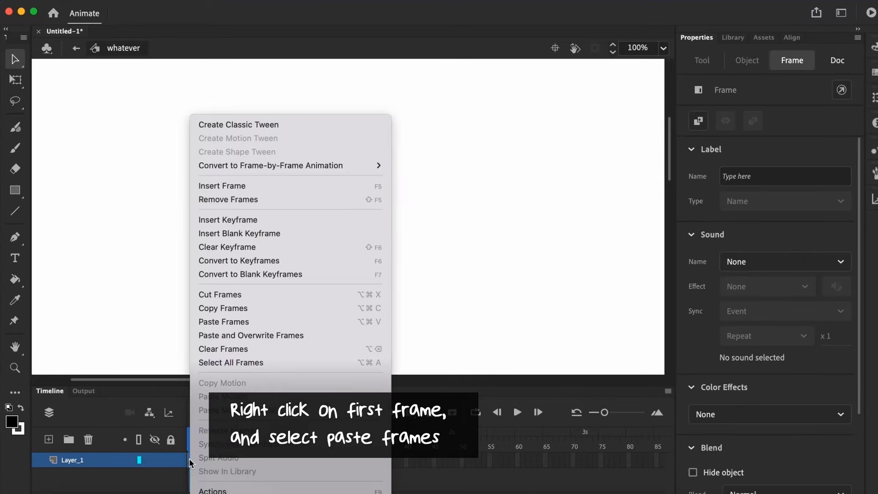
click(232, 323)
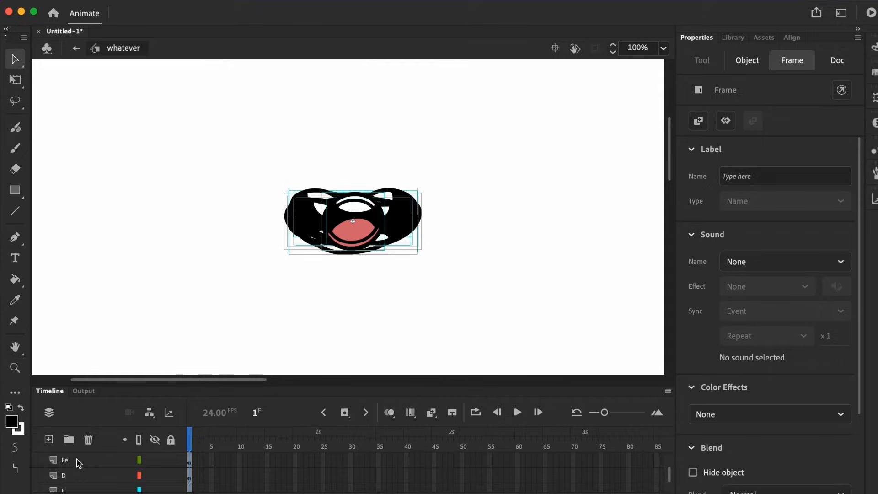
Step: Select the Oh mouth shape and move it to X 0, Y 0
scroll(76, 469, up, 5)
drag(270, 175, 451, 292)
drag(382, 216, 449, 248)
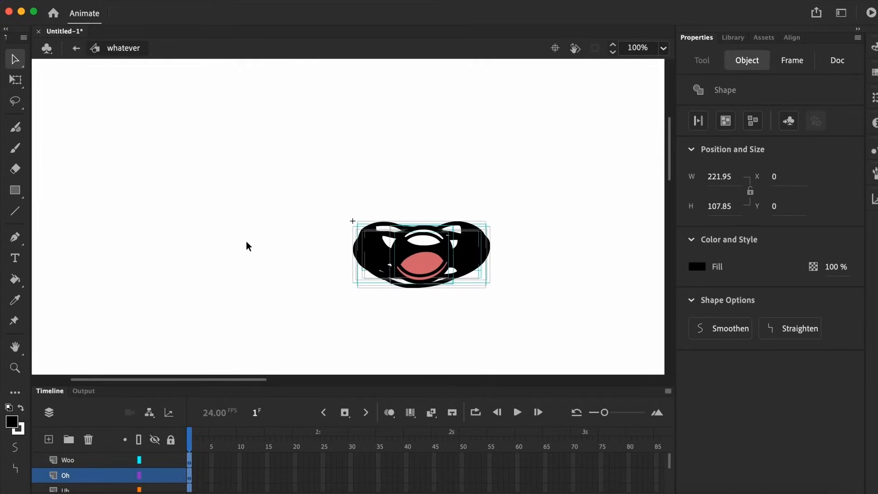
Step: Return to Scene 1 and delete the mouth layers from neutral to Woo, keeping only char_idn
click(76, 48)
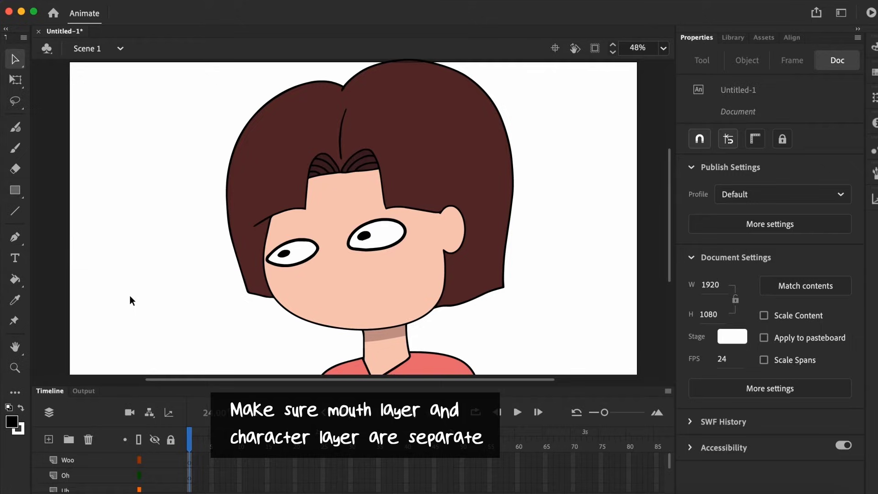
scroll(78, 467, down, 5)
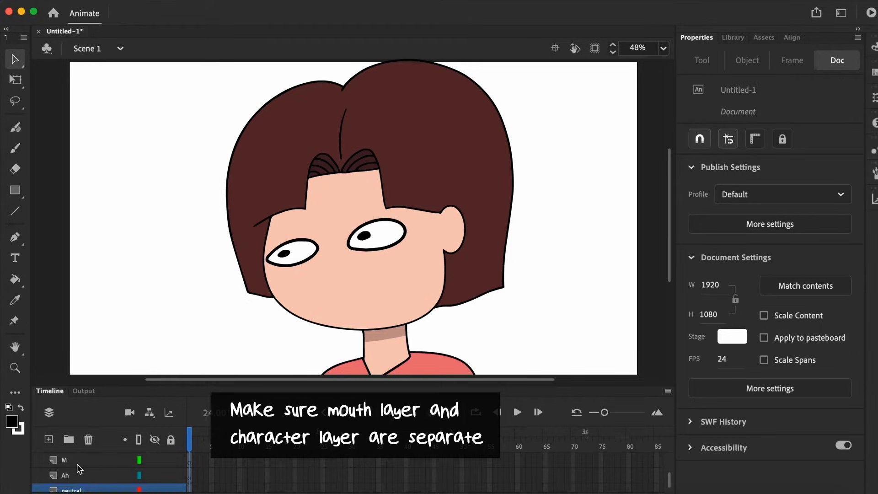
click(76, 464)
scroll(77, 464, up, 1)
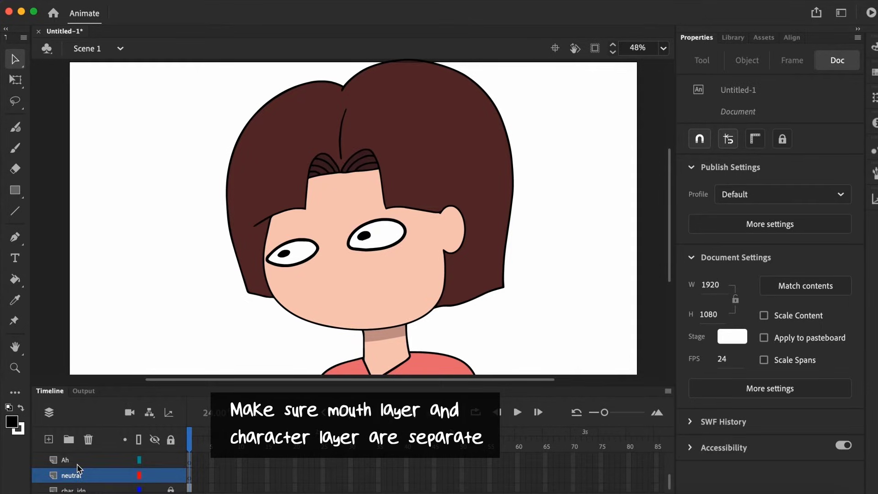
scroll(79, 468, up, 3)
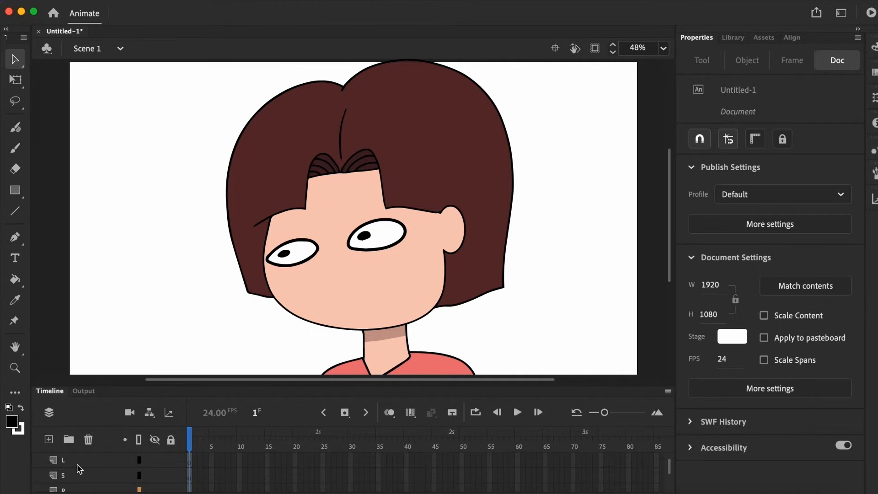
scroll(79, 467, up, 3)
shift+click(79, 467)
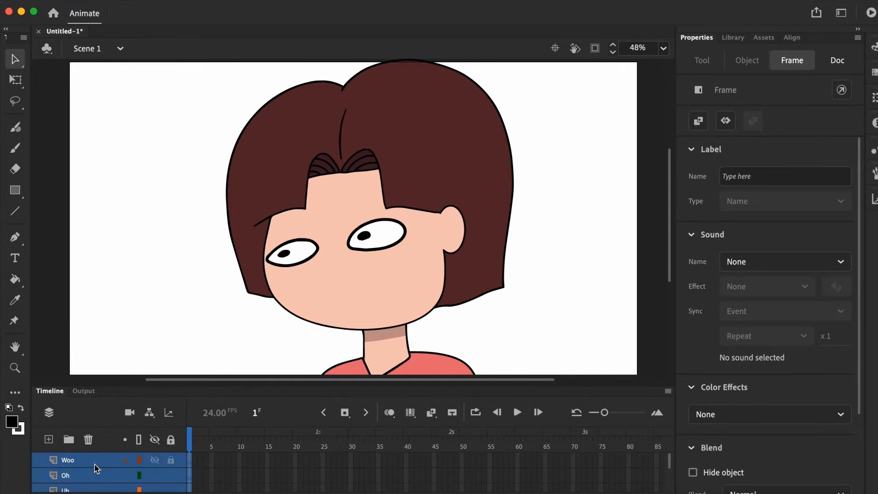
click(89, 440)
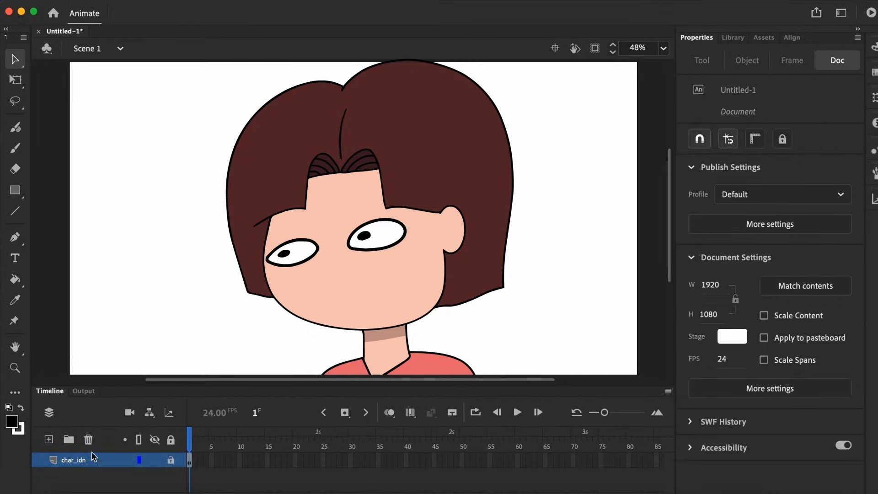
Step: Add a new layer and place the whatever symbol from the Library onto the character's face
click(49, 440)
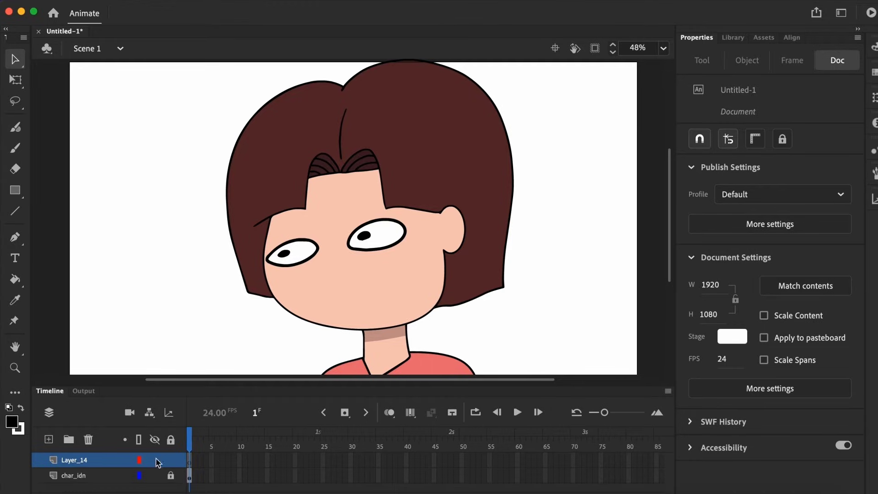
click(734, 38)
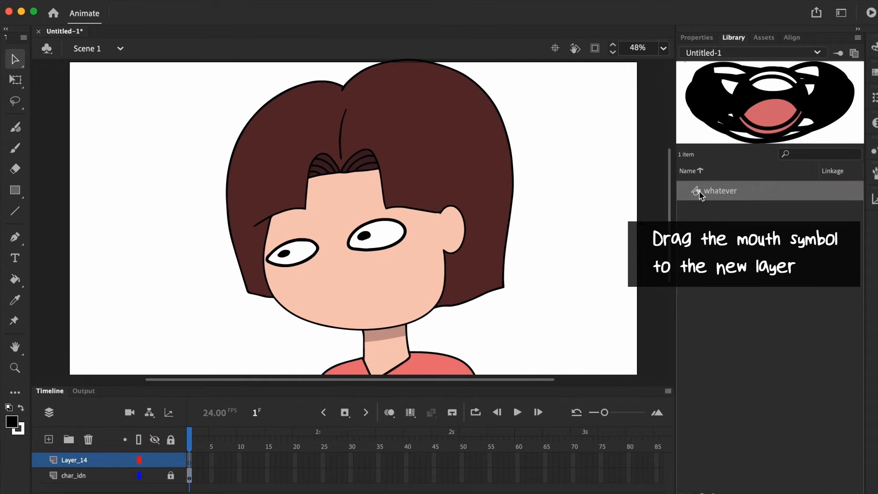
drag(708, 194, 589, 256)
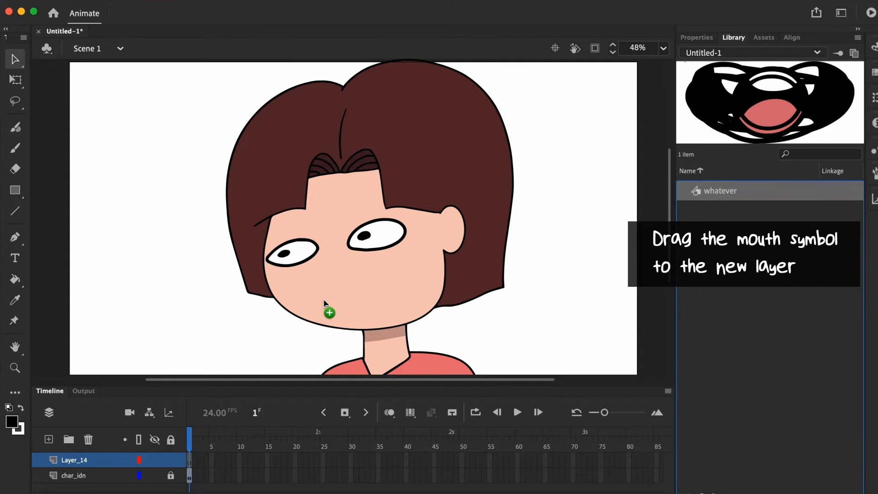
mouse_move(359, 271)
mouse_down()
mouse_move(366, 305)
mouse_move(363, 265)
mouse_move(302, 265)
mouse_move(348, 266)
mouse_up()
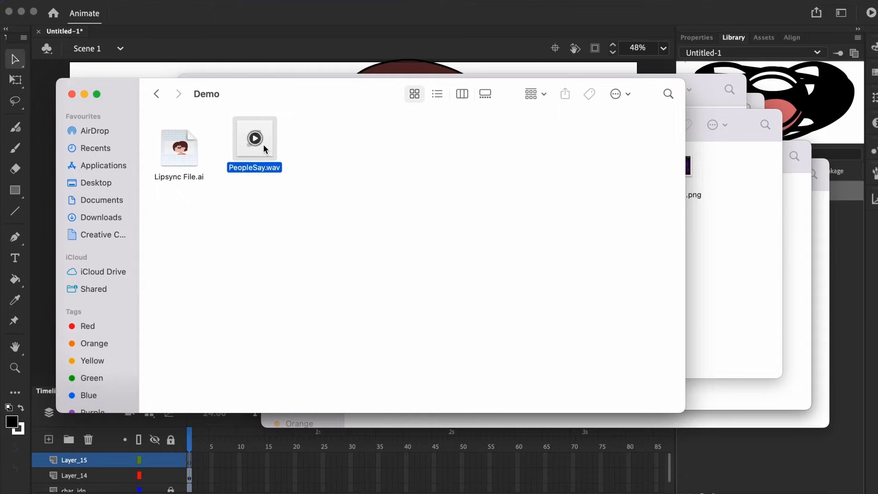
Step: Drag PeopleSay.wav from the Finder Demo folder onto the Animate stage
drag(308, 181, 511, 360)
key(super+Tab)
drag(328, 211, 334, 216)
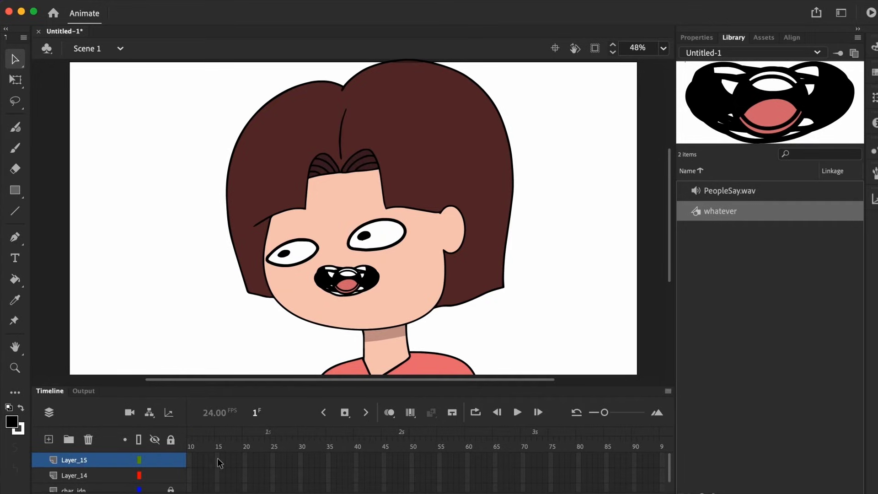
Step: Insert frames on Layer_15 at frames 155 and 229, then play back the speech
scroll(219, 462, left, 2)
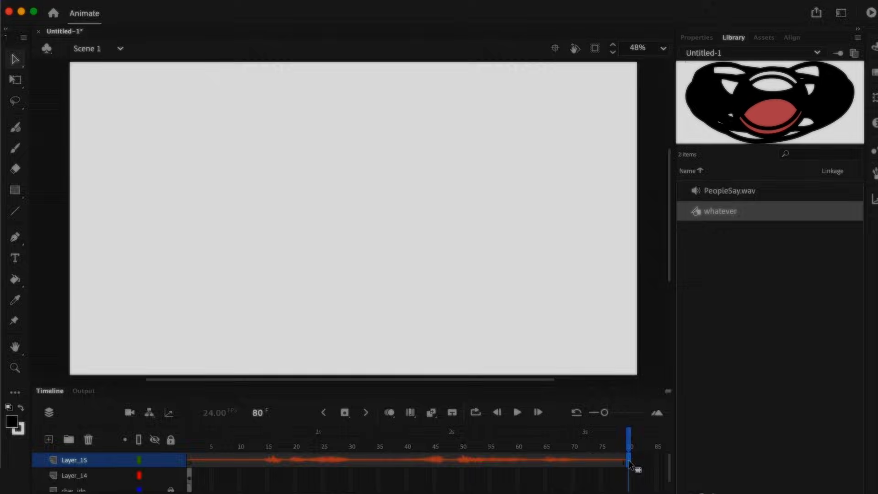
scroll(690, 460, right, 5)
click(602, 459)
key(F5)
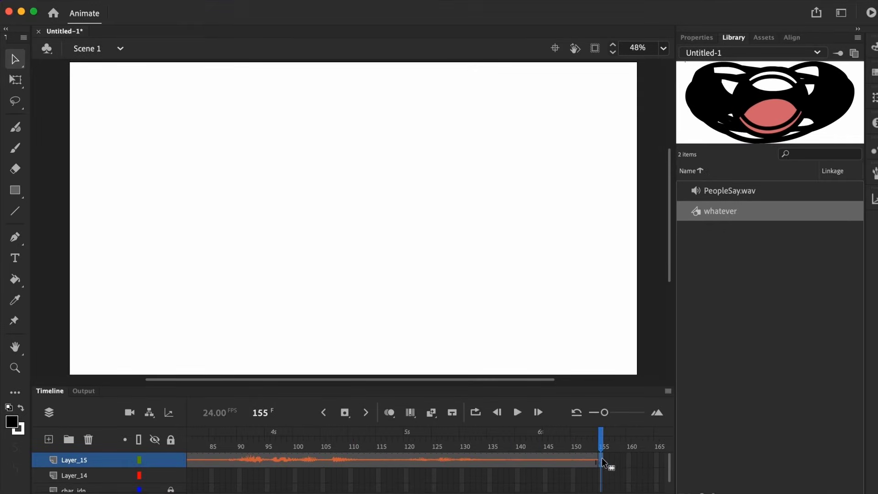
scroll(678, 459, right, 3)
click(624, 458)
key(F5)
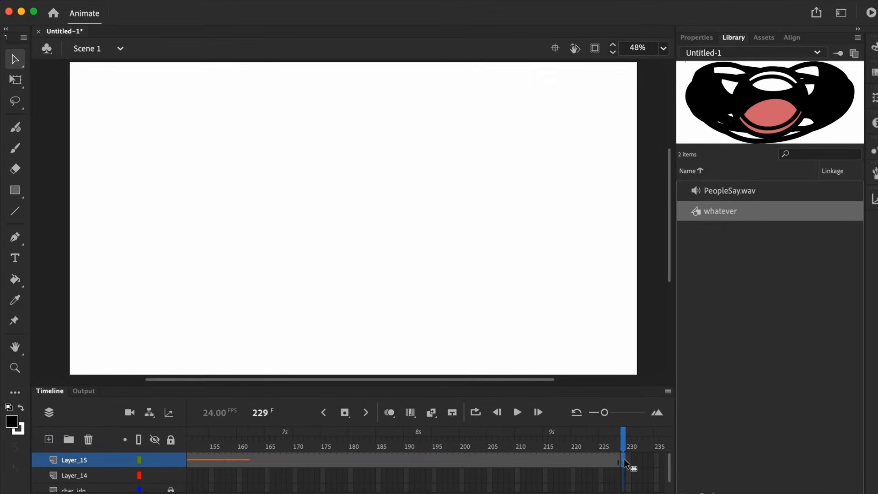
scroll(623, 458, left, 3)
scroll(622, 459, right, 2)
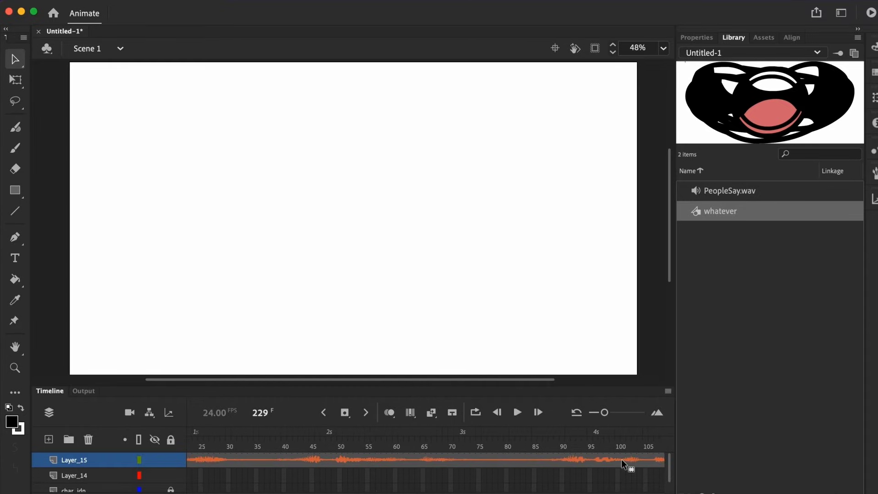
key(Return)
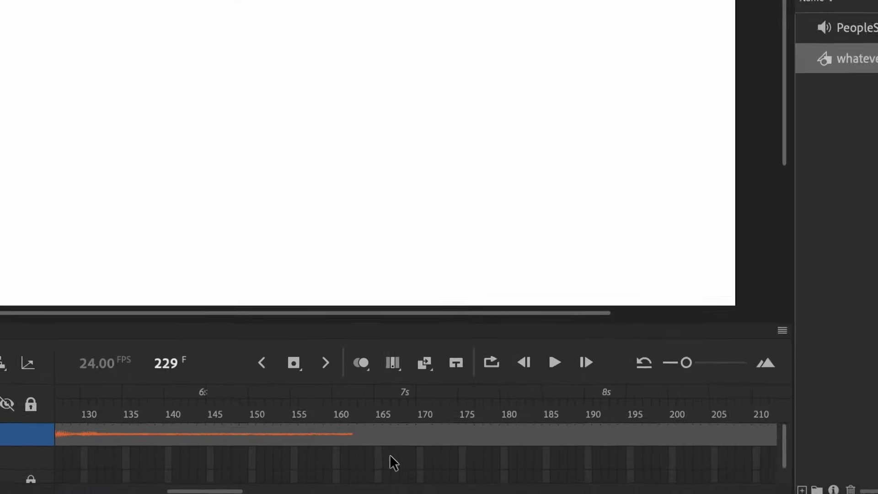
Step: Insert frames up to frame 166 on both Layer_14 (mouth) and char_idn (character)
right_click(407, 476)
click(441, 125)
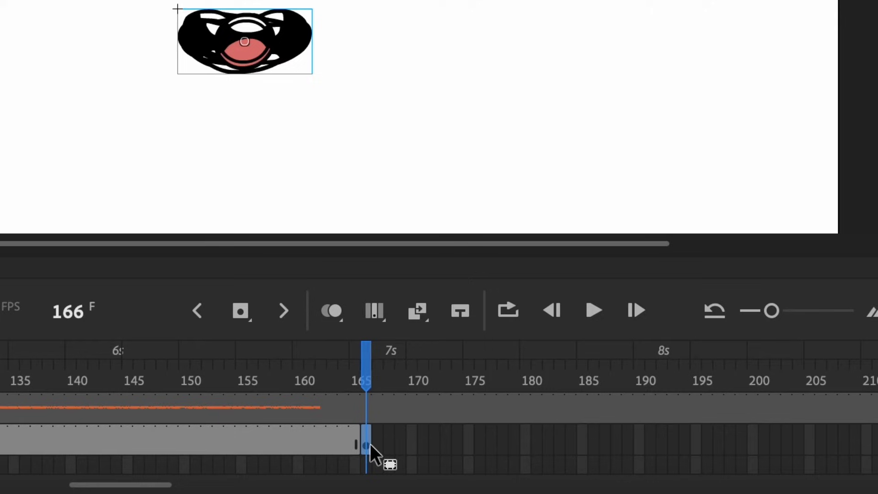
right_click(367, 460)
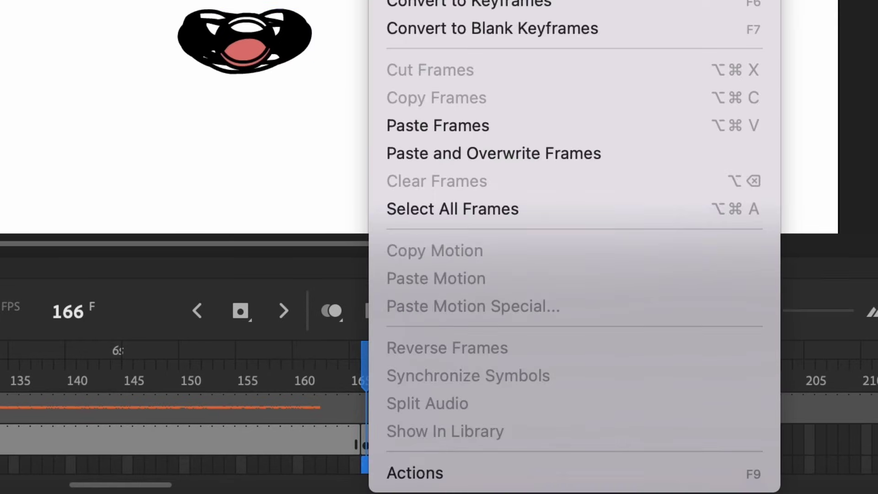
click(337, 483)
scroll(330, 432, left, 10)
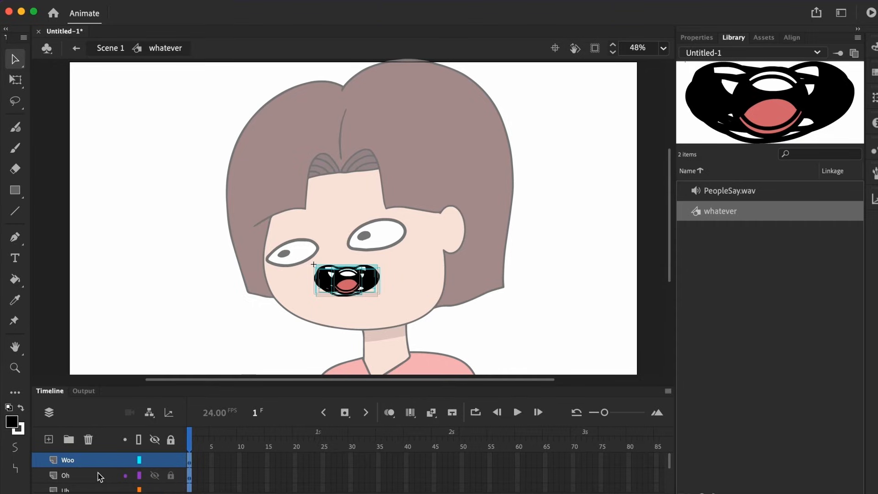
Step: Inside the whatever symbol, move the Ah layer's keyframe to frame 2
scroll(99, 477, down, 3)
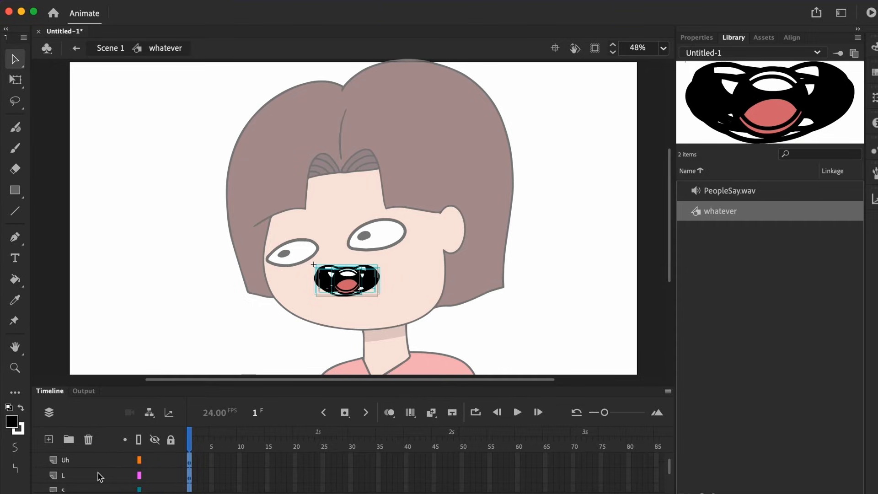
scroll(99, 477, down, 1)
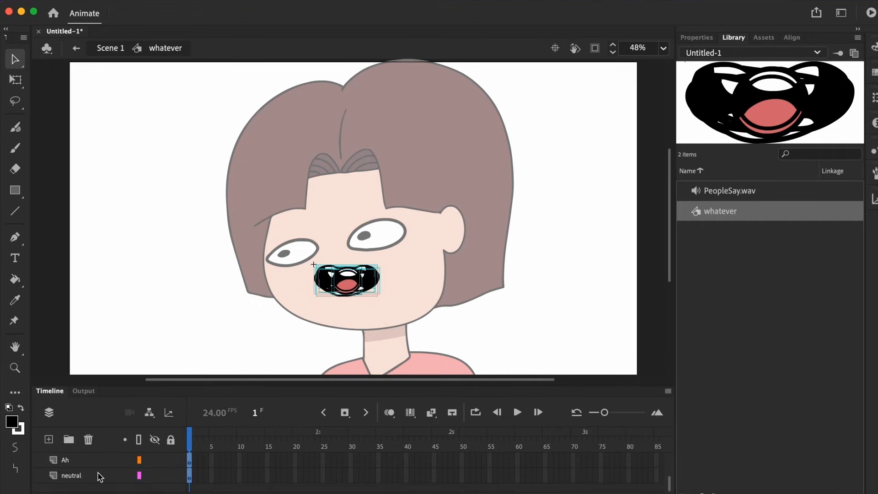
click(188, 463)
drag(190, 462, 195, 462)
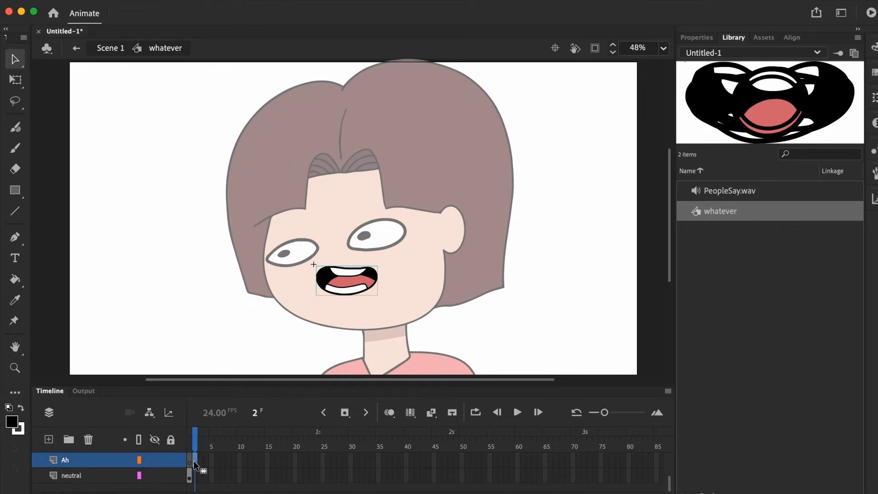
scroll(191, 463, up, 1)
Step: Check the M and F mouth shapes, then move the D keyframe to frame 5
click(190, 461)
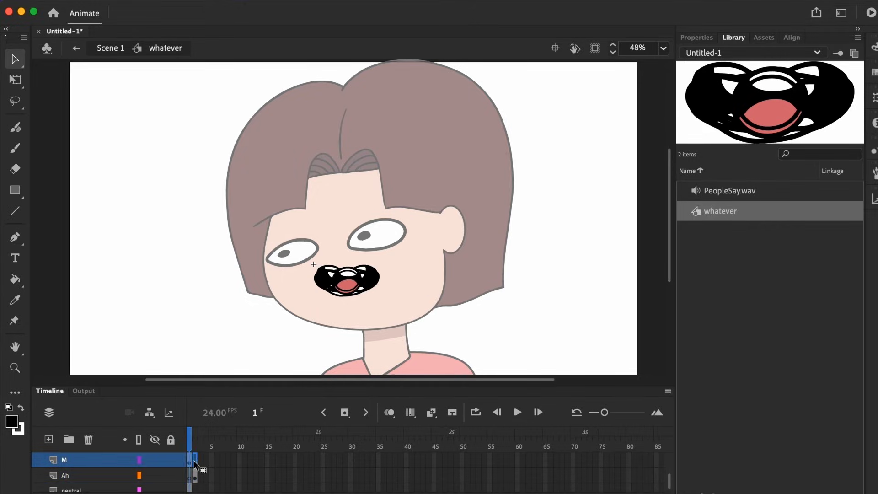
click(201, 466)
scroll(202, 466, up, 2)
click(192, 478)
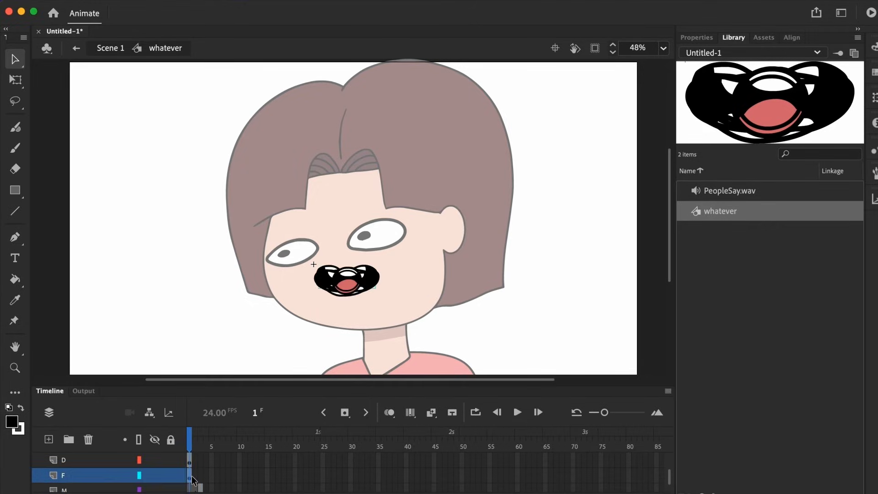
click(202, 478)
click(189, 476)
click(206, 477)
drag(191, 464, 210, 466)
scroll(207, 471, up, 2)
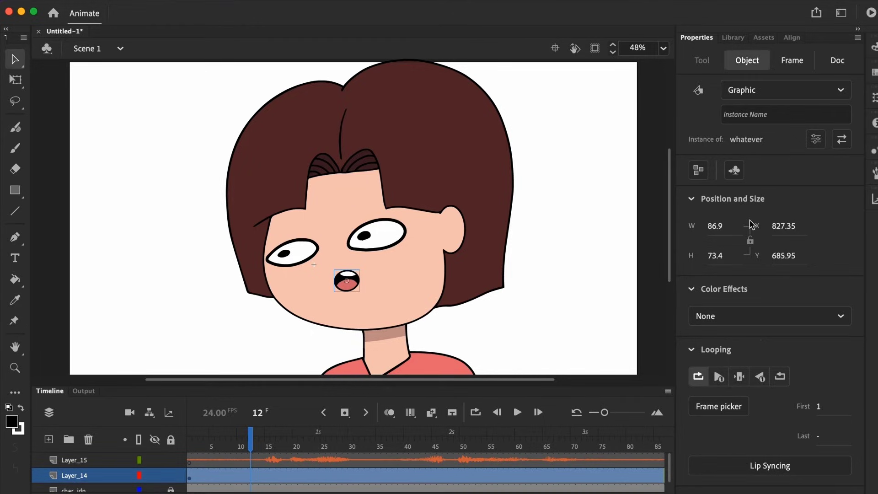
Step: Open Lip Syncing from the mouth instance's Looping section in Properties
click(769, 474)
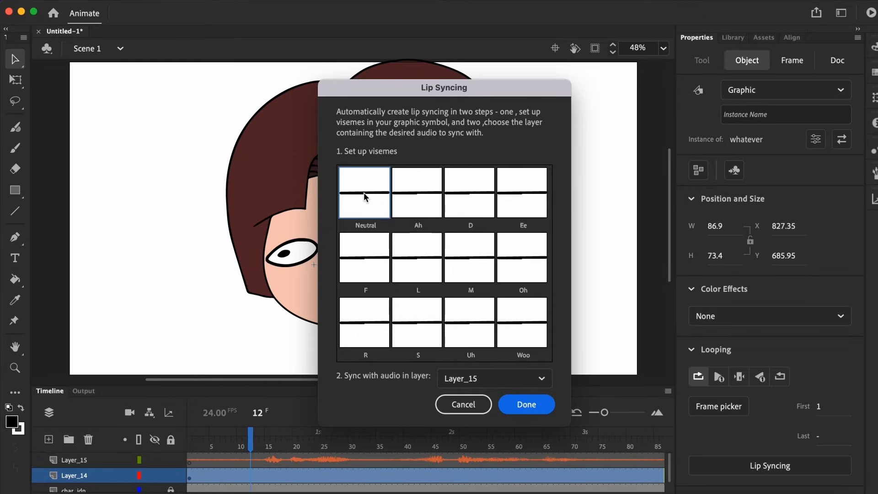
Step: Assign mouth drawings to the Ah (2), R (7), S, Uh and Woo visemes
click(416, 200)
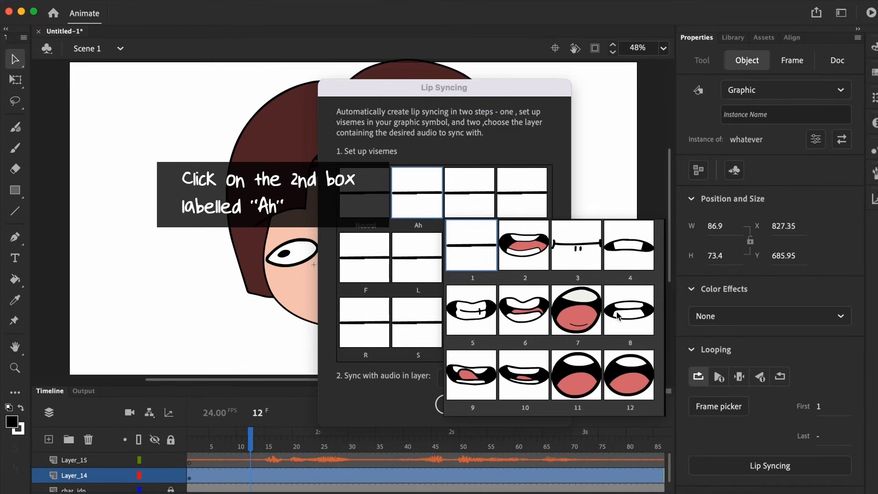
click(525, 248)
click(364, 258)
click(577, 309)
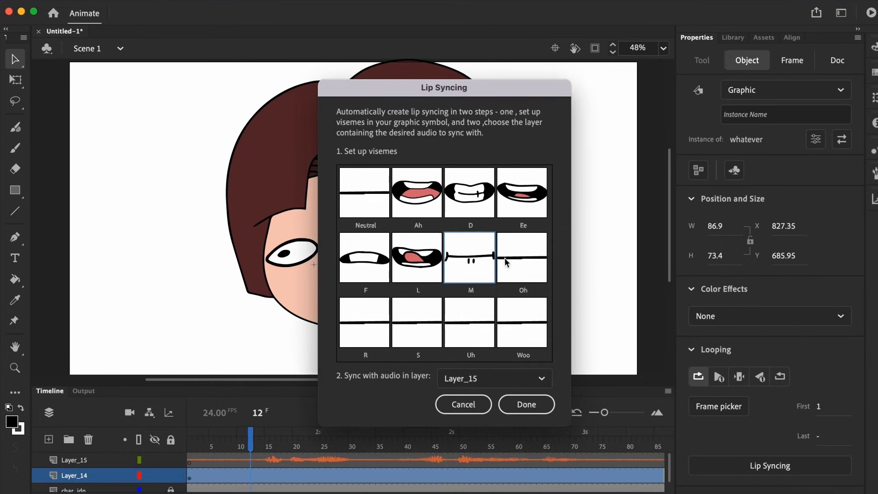
click(365, 322)
click(524, 241)
click(417, 323)
click(629, 242)
click(470, 322)
click(578, 307)
click(523, 322)
Step: Choose Layer_15 as the audio layer and apply the lip sync with Done
click(734, 307)
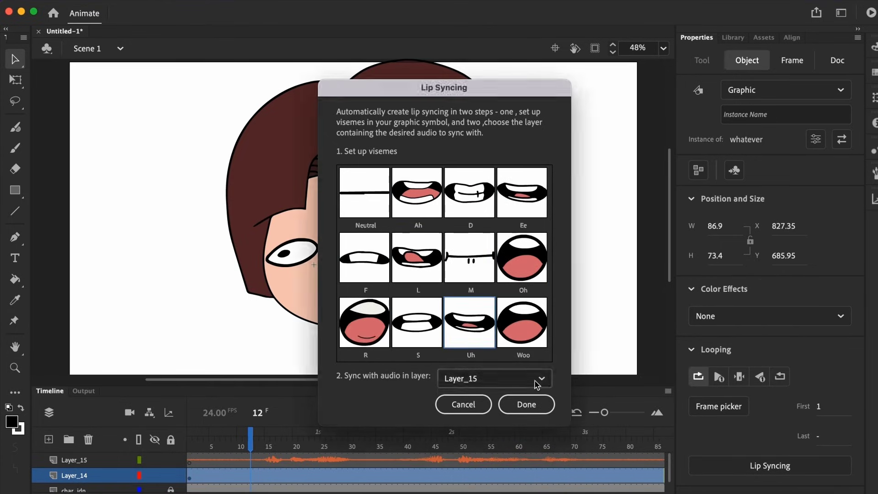
click(540, 379)
click(542, 382)
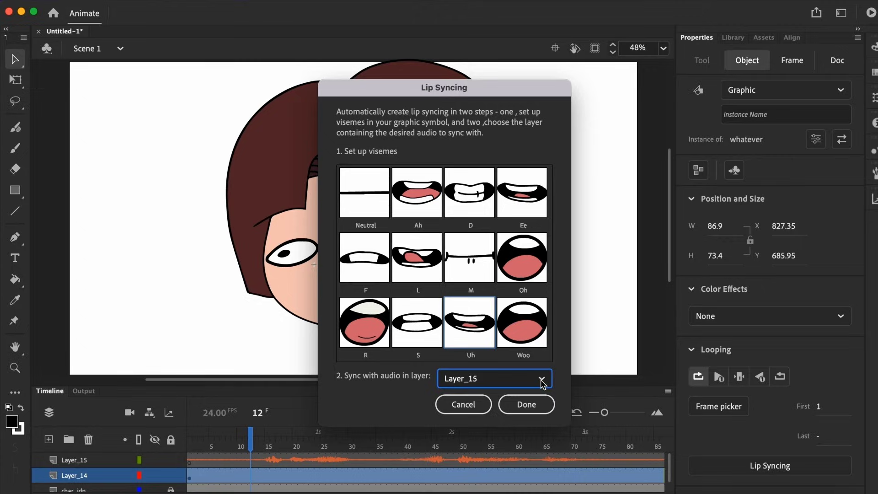
click(536, 404)
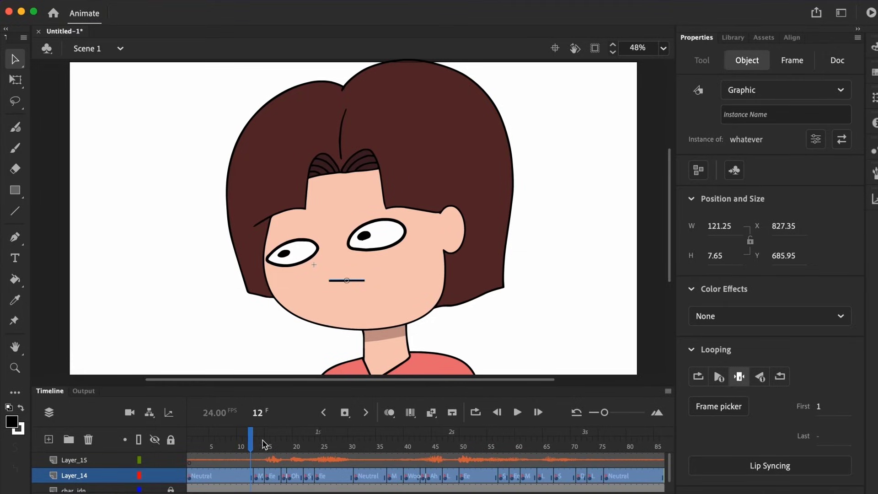
Step: Rewind the playhead to the start and play the lip-synced animation twice
drag(264, 443, 197, 446)
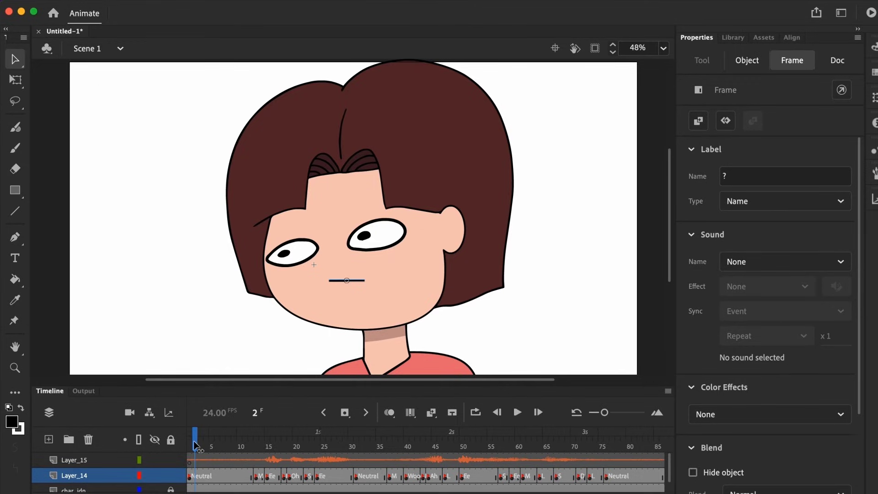
key(Return)
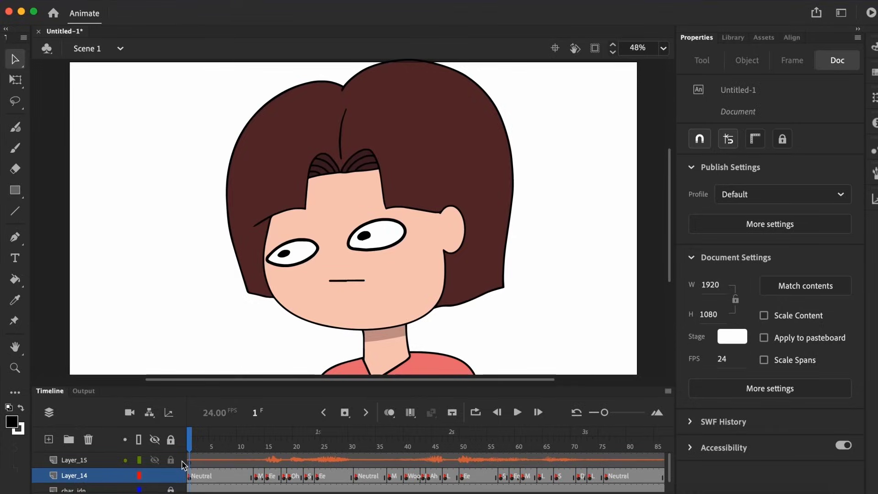
key(Return)
key(Return)
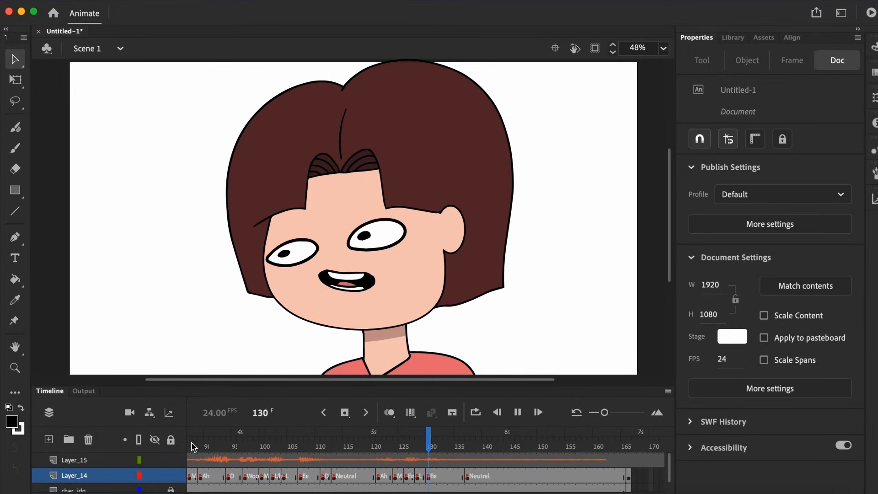
Step: Stop playback and show the Frame Picker, docked and enlarged beside the stage
key(Return)
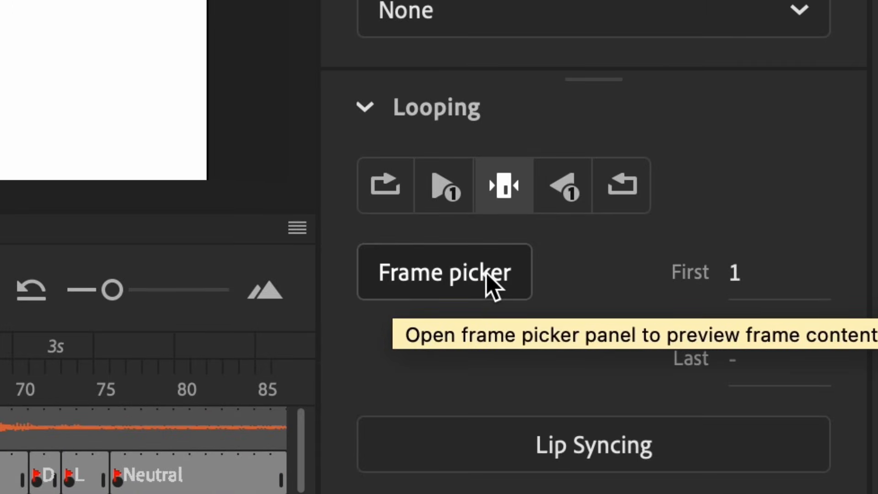
click(490, 283)
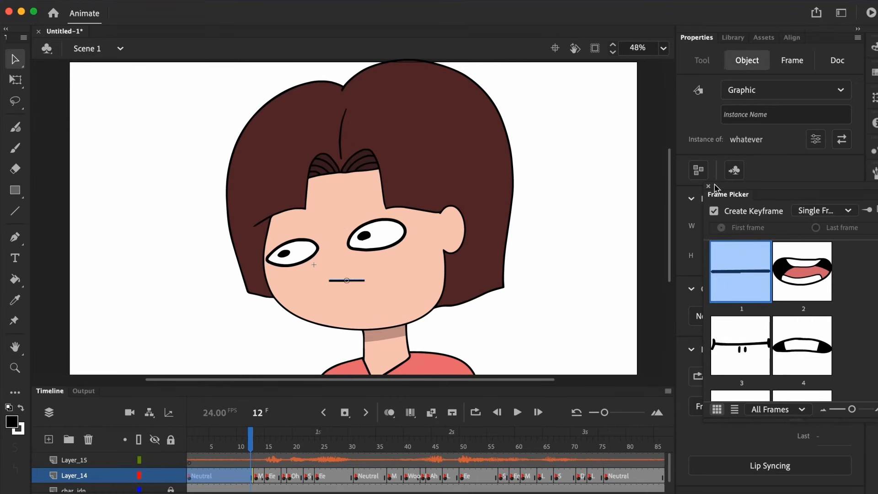
drag(705, 419, 661, 478)
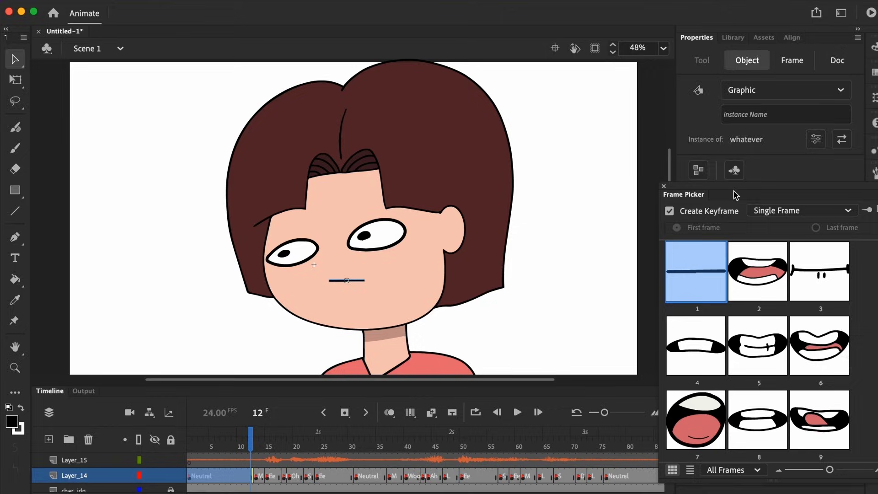
drag(735, 196, 731, 121)
drag(674, 411, 676, 481)
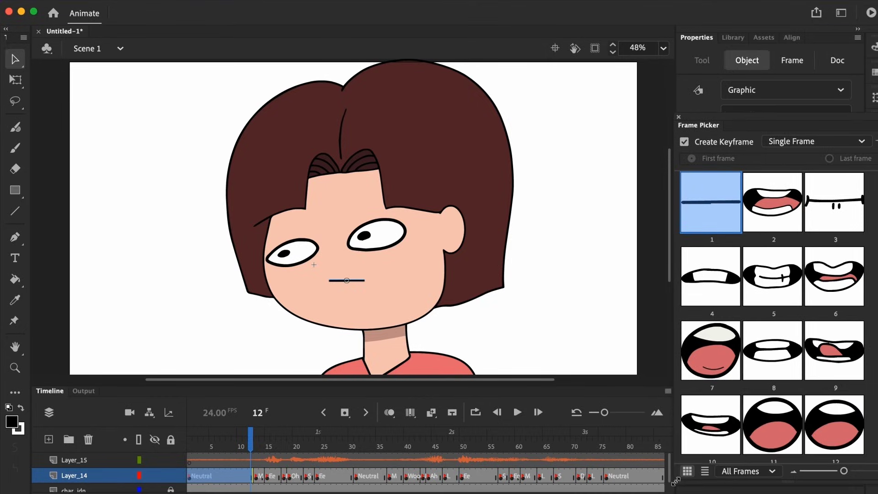
Step: Switch the mouths at frames 67 and 82 to drawing 2, previewing up to frame 93
mouse_move(430, 442)
mouse_down()
mouse_move(422, 443)
mouse_move(441, 443)
mouse_up()
click(430, 476)
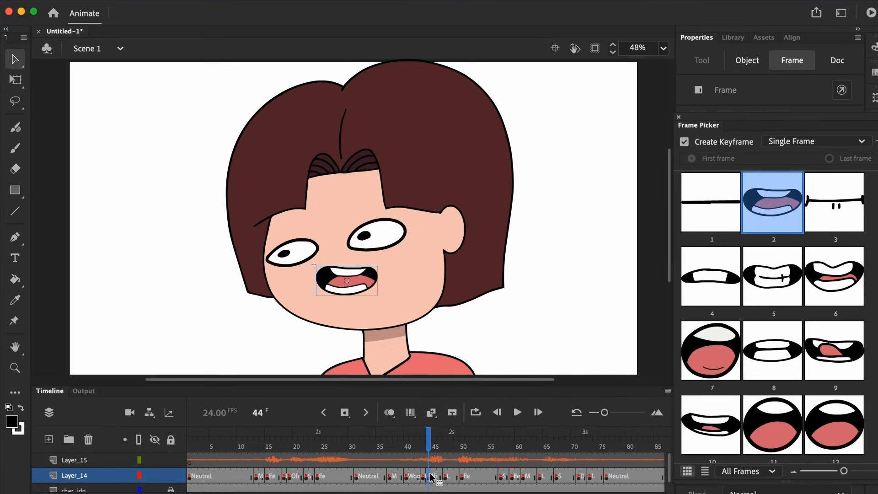
click(556, 475)
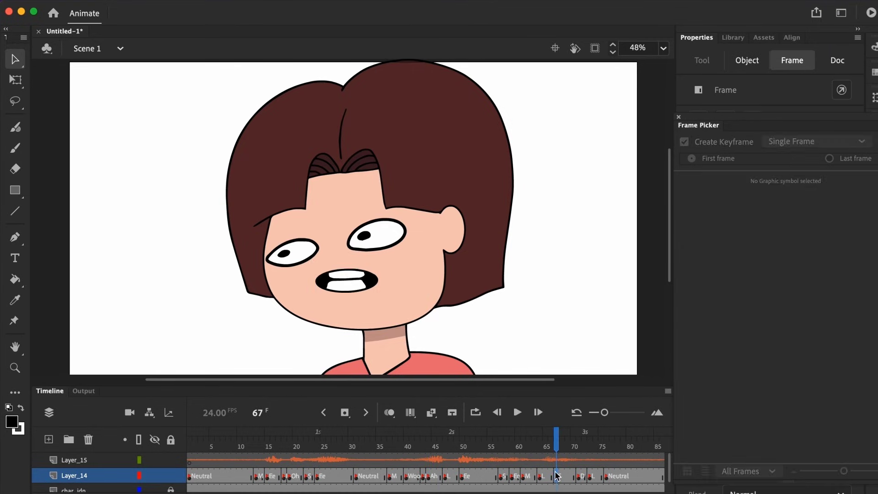
click(558, 458)
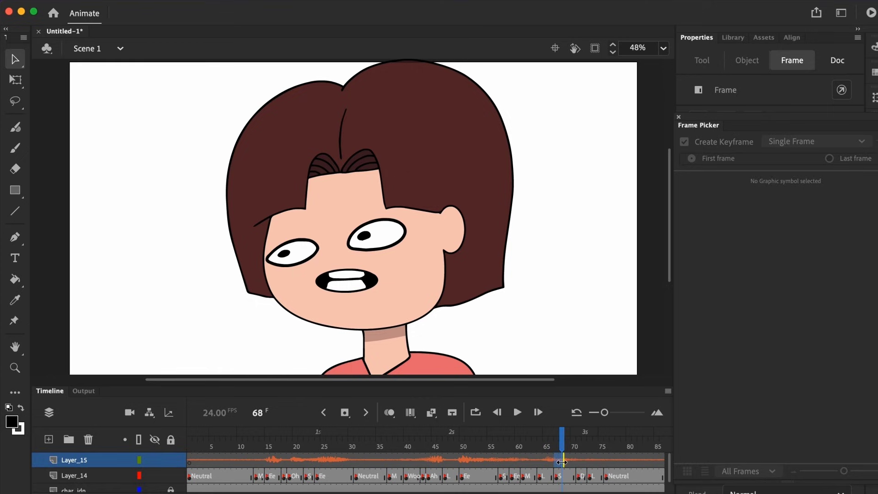
click(557, 477)
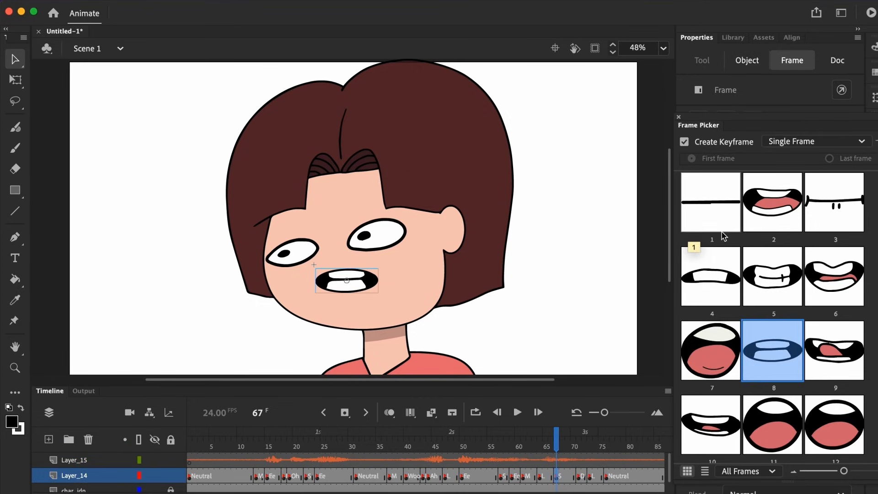
click(772, 213)
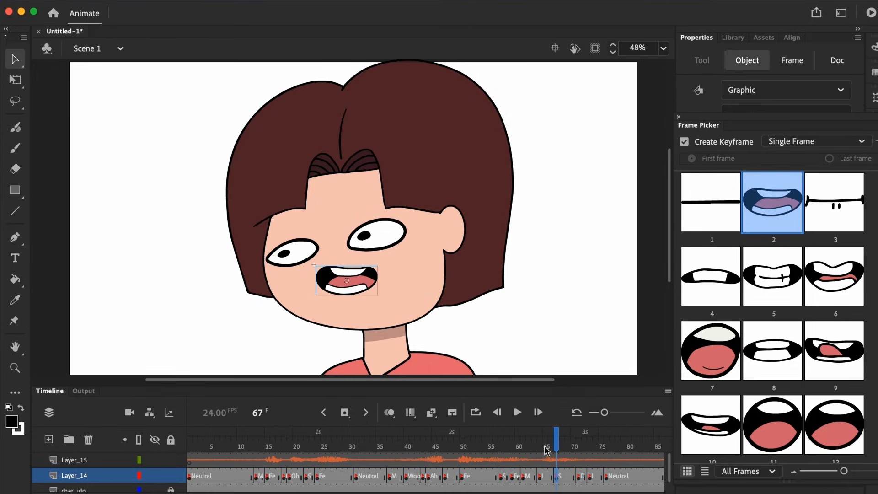
key(Return)
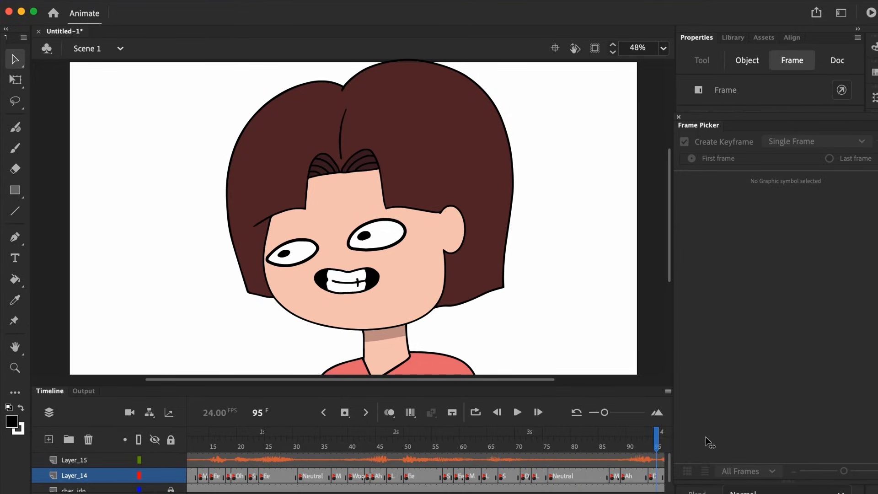
click(417, 476)
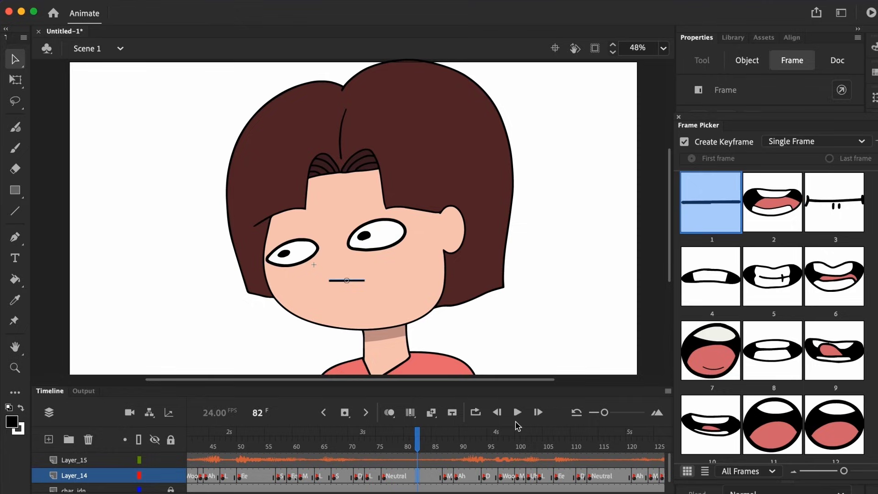
click(767, 200)
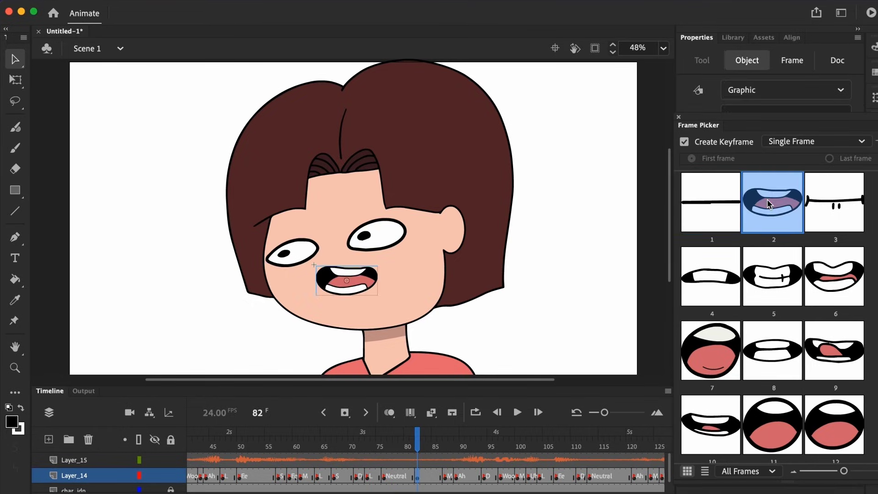
drag(430, 438, 478, 438)
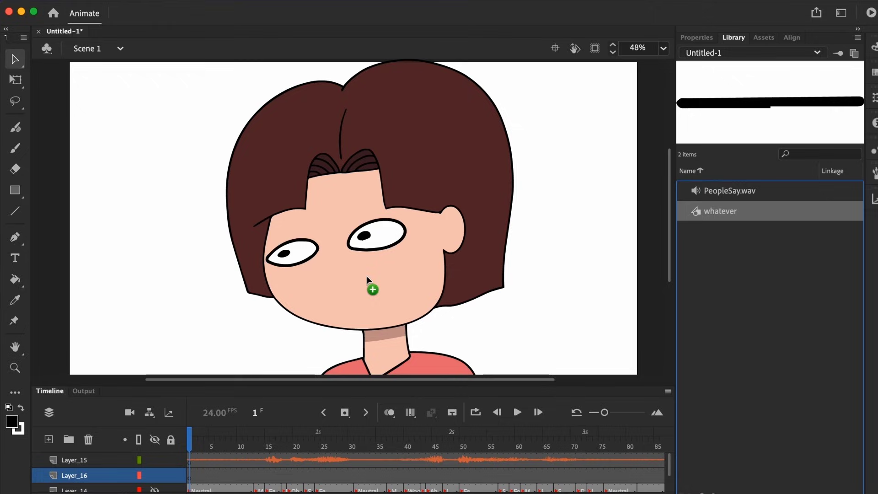
Step: Nudge the Layer_16 mouth onto the face and keep Layer_15's sound Sync on Stream
drag(369, 285, 354, 282)
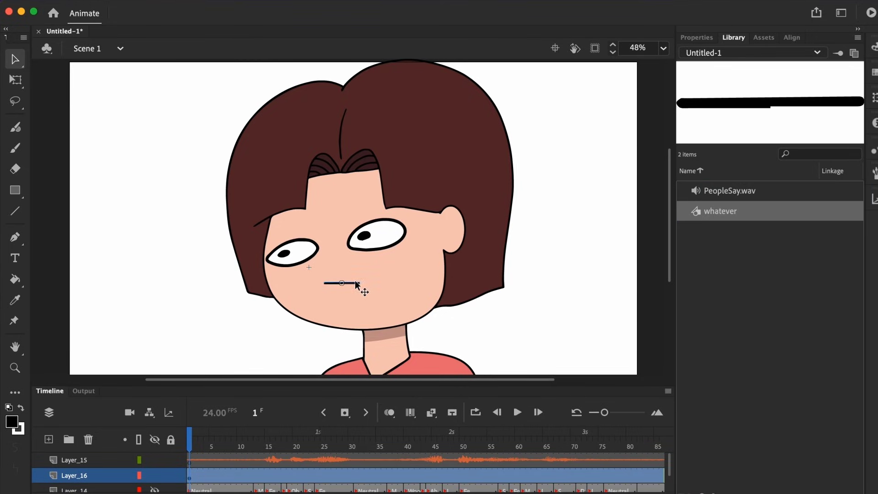
click(199, 451)
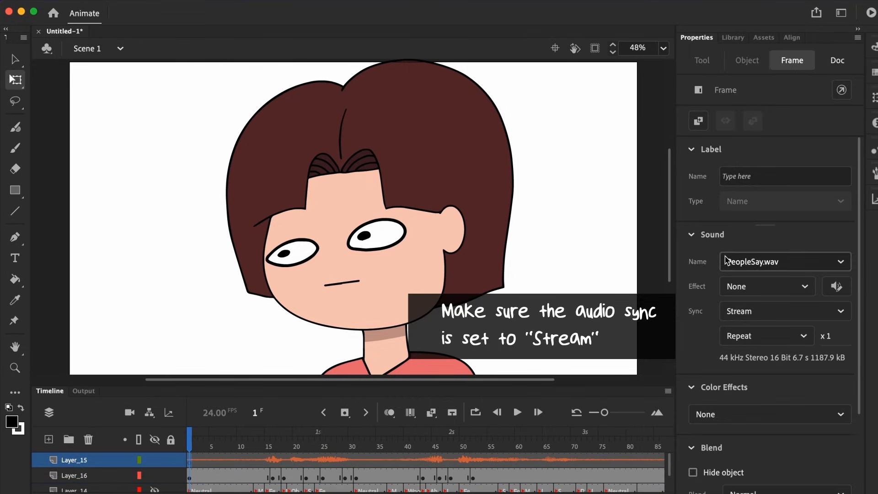
click(825, 318)
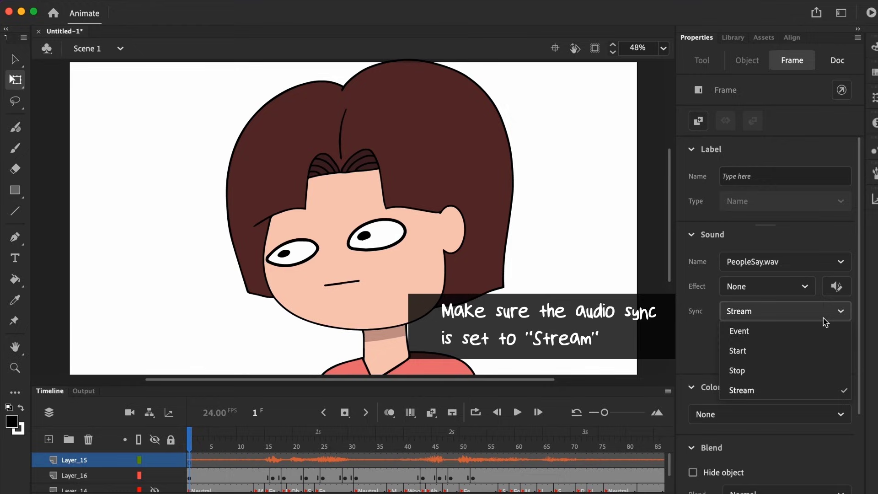
click(842, 314)
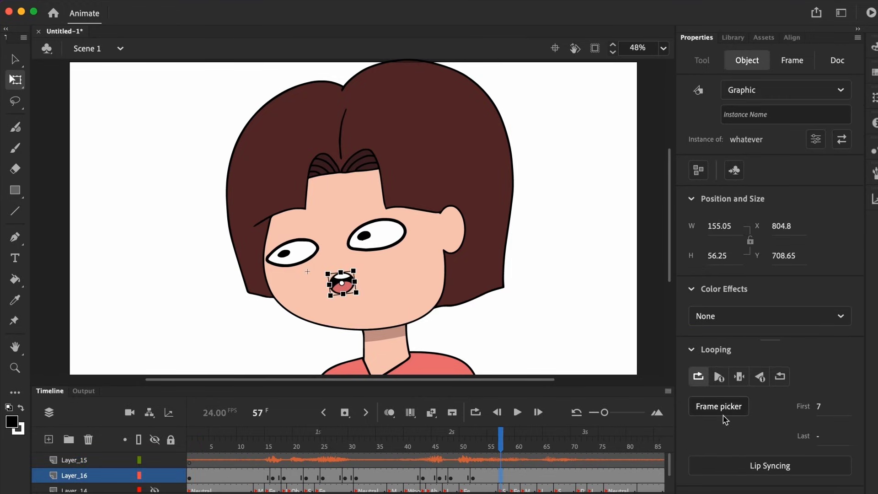
Step: In the Frame Picker, give frame 57 drawing 6 and frame 59 the narrow drawing 4
click(723, 416)
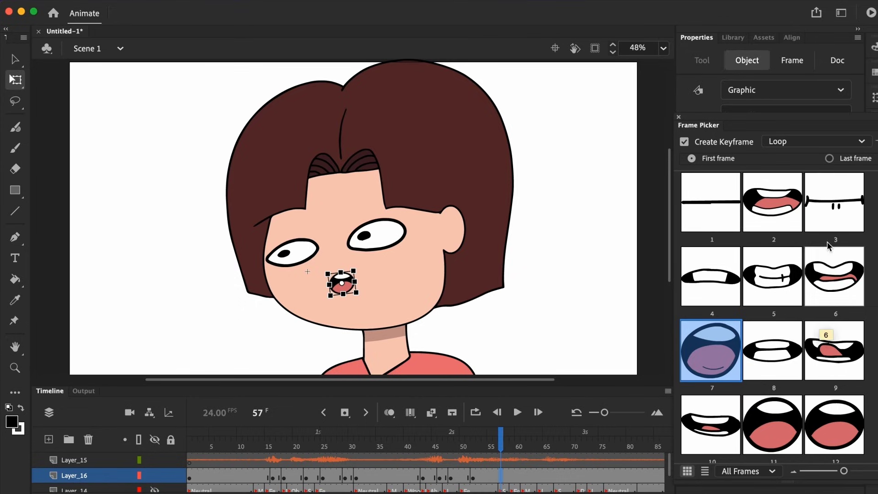
click(836, 274)
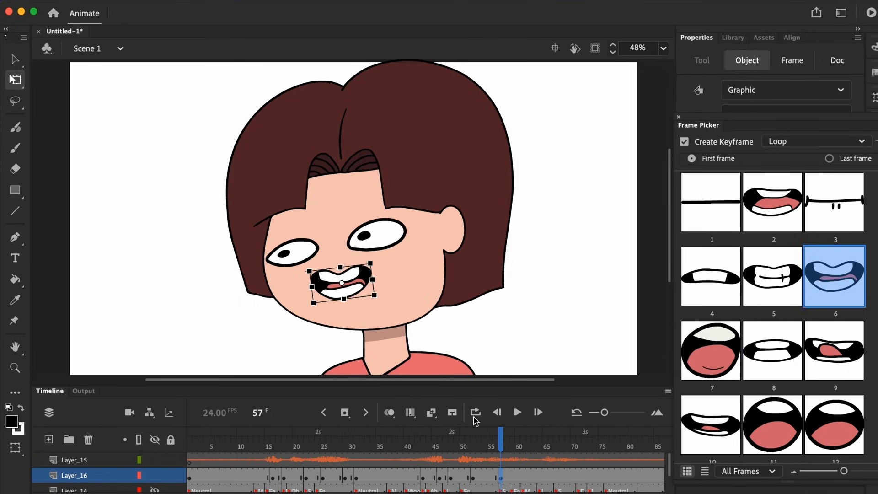
click(511, 473)
click(701, 290)
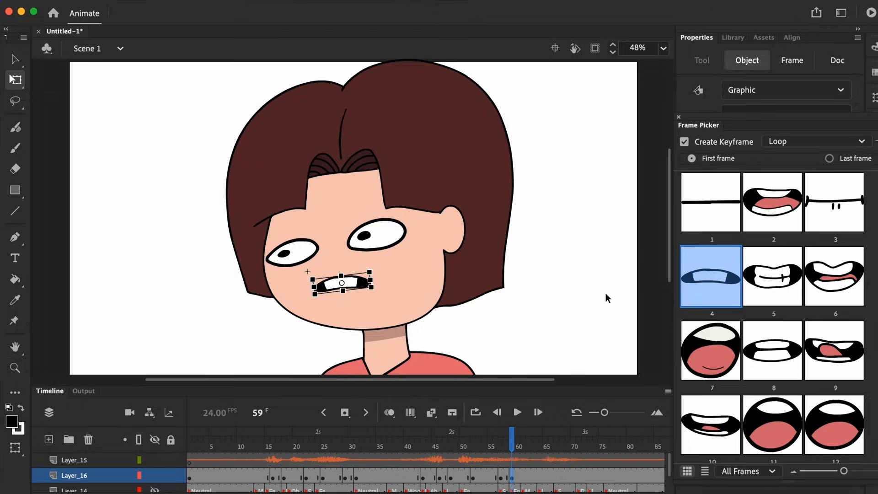